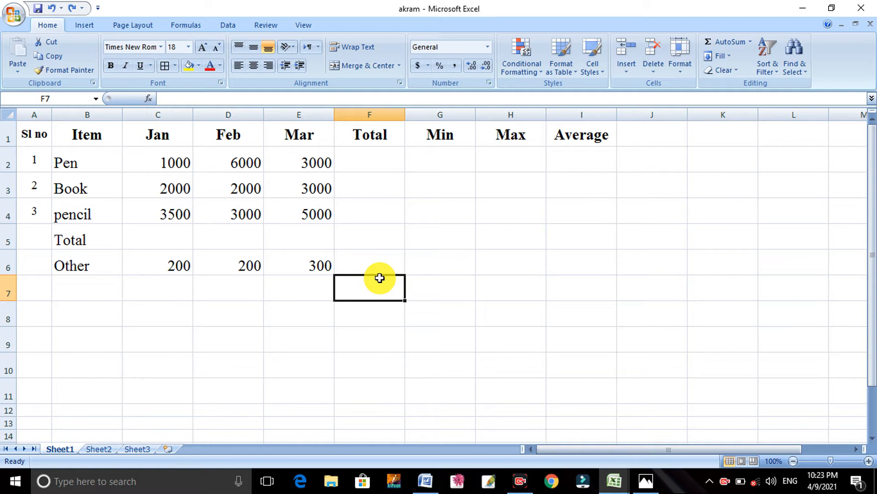
# - Review the item names and their Jan, Feb and Mar amounts in the table
pyautogui.click(362, 263)
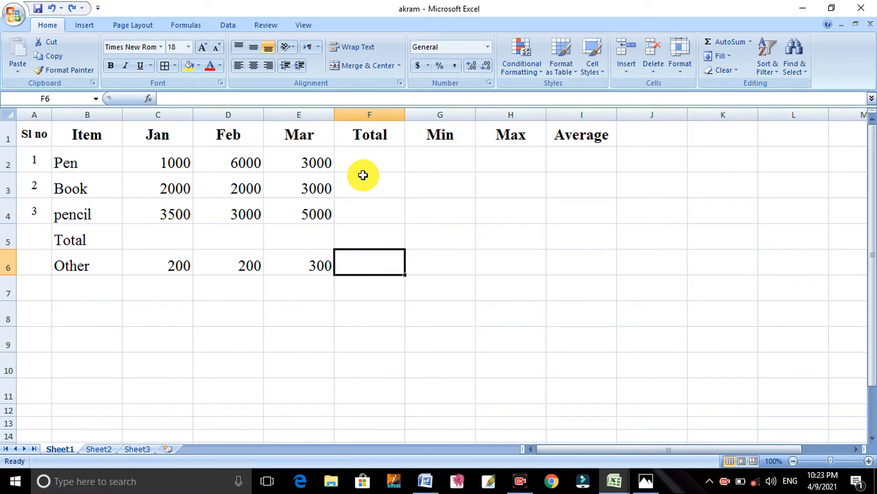
pyautogui.click(336, 214)
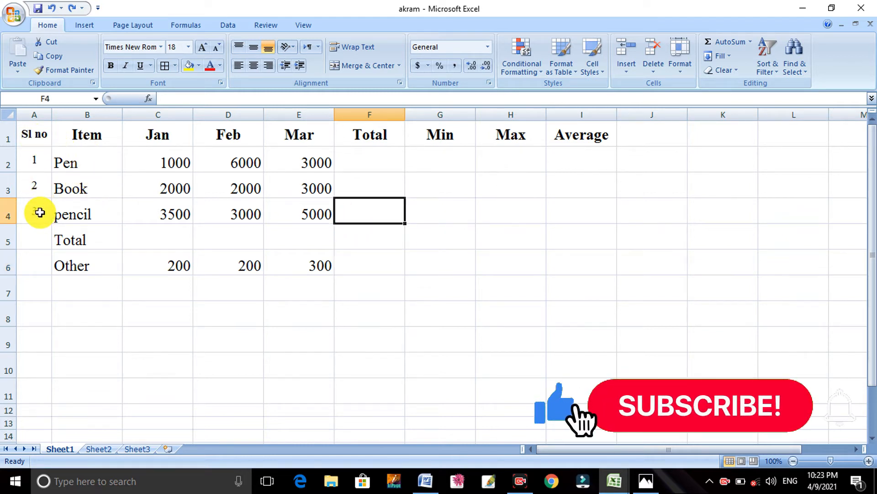
pyautogui.click(87, 139)
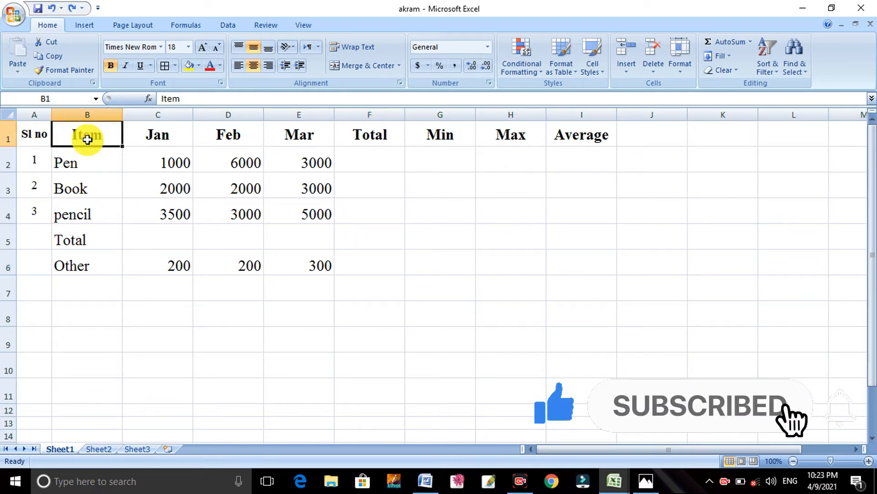
pyautogui.moveTo(85, 165); pyautogui.dragTo(82, 214)
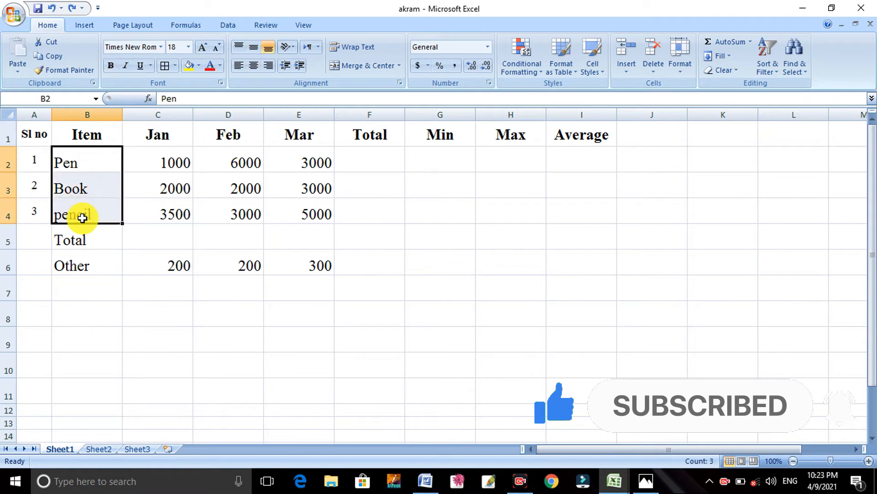
pyautogui.click(35, 161)
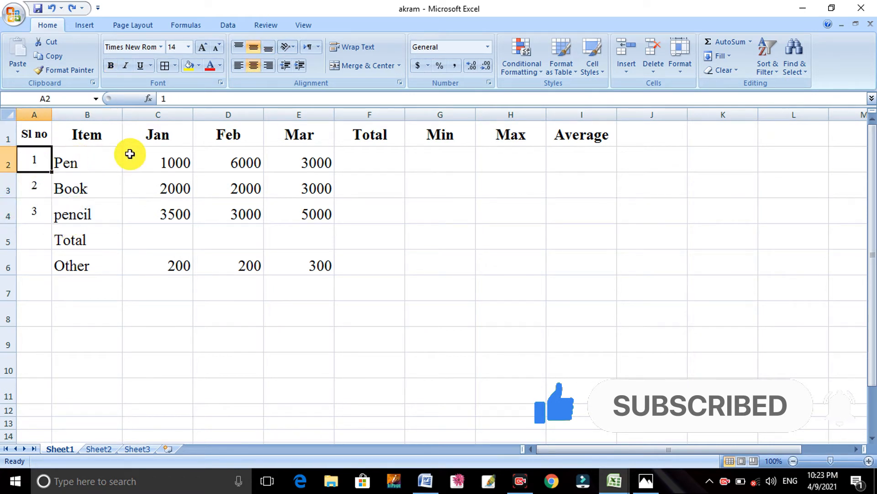
pyautogui.click(160, 136)
pyautogui.click(229, 137)
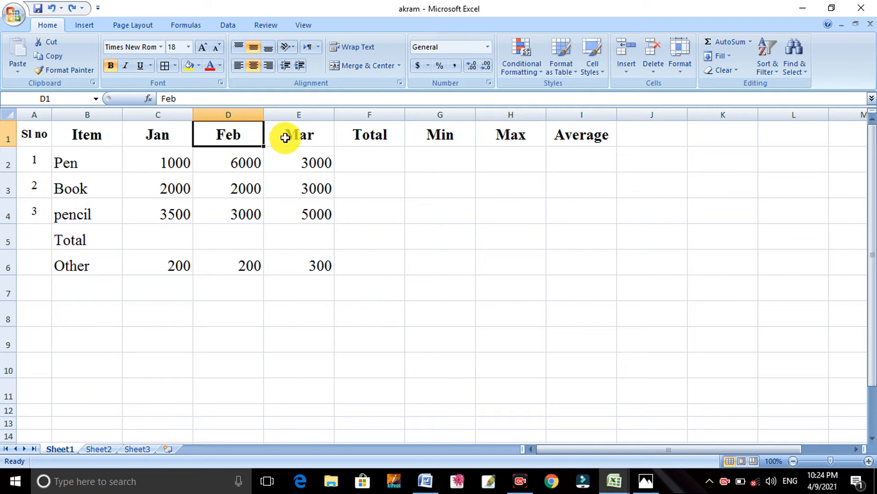
pyautogui.click(286, 136)
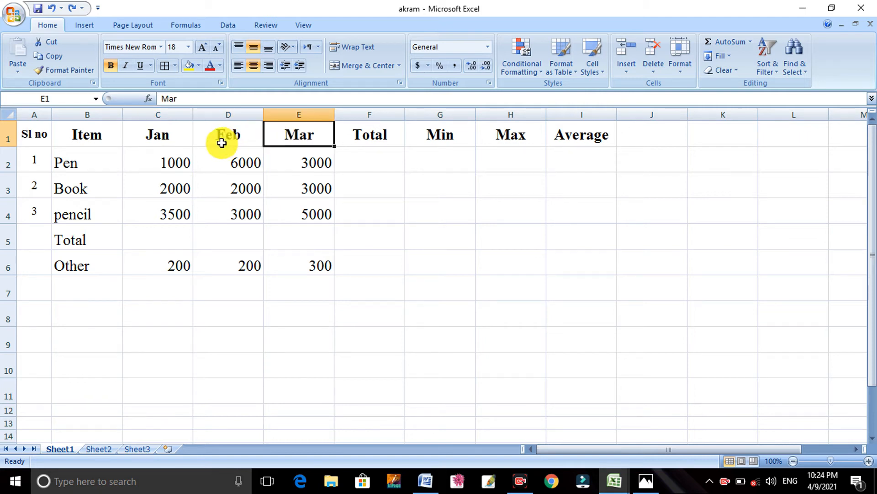
pyautogui.click(297, 170)
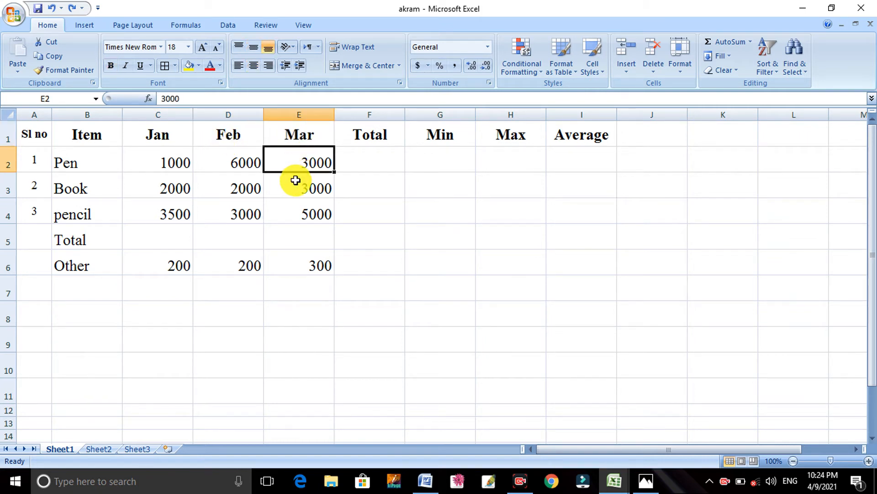
pyautogui.click(74, 164)
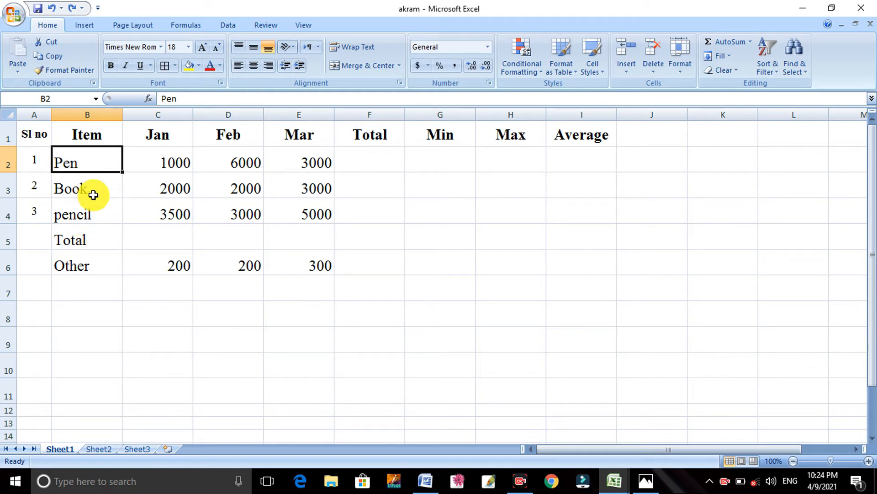
pyautogui.moveTo(82, 157)
pyautogui.mouseDown()
pyautogui.moveTo(82, 198)
pyautogui.moveTo(109, 211)
pyautogui.mouseUp()
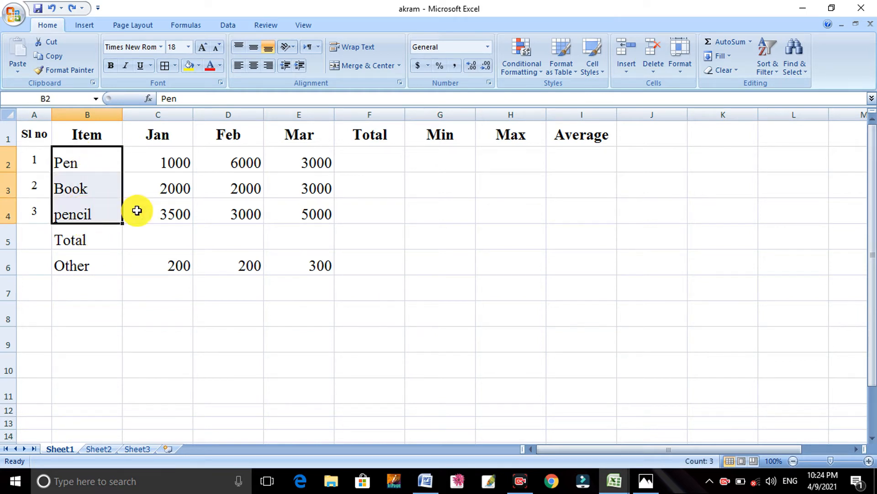
pyautogui.click(173, 162)
pyautogui.click(315, 160)
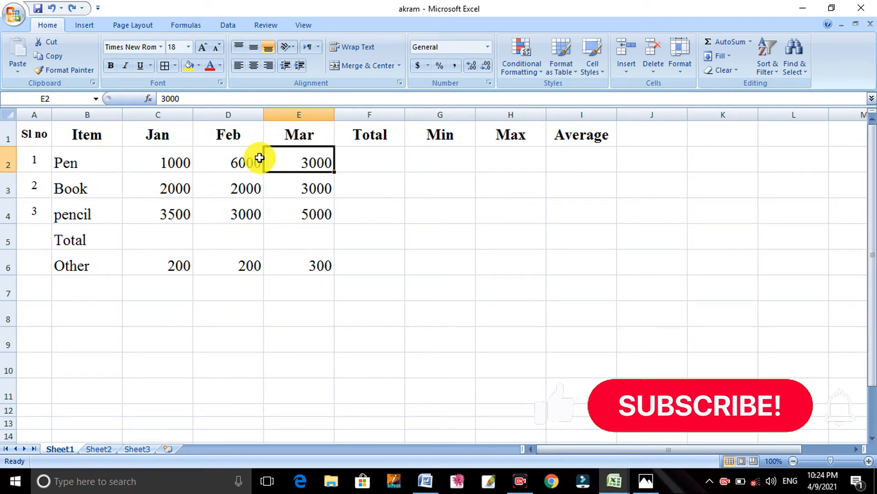
# - Look over the empty Total, Min, Max and Average cells beside the Pen, Book and pencil rows
pyautogui.click(395, 154)
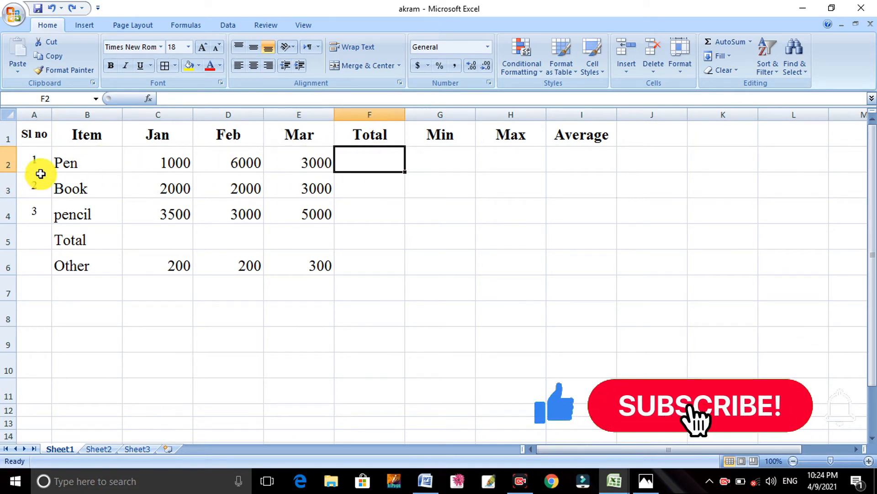
pyautogui.click(351, 194)
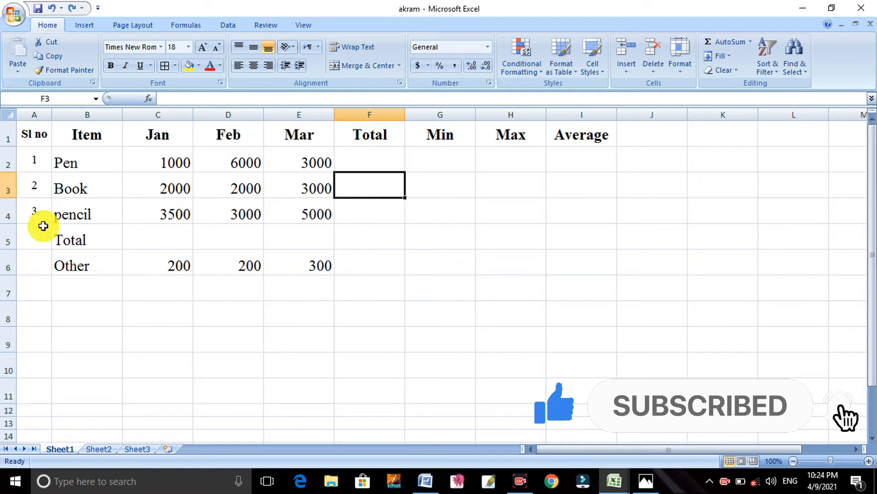
pyautogui.click(351, 218)
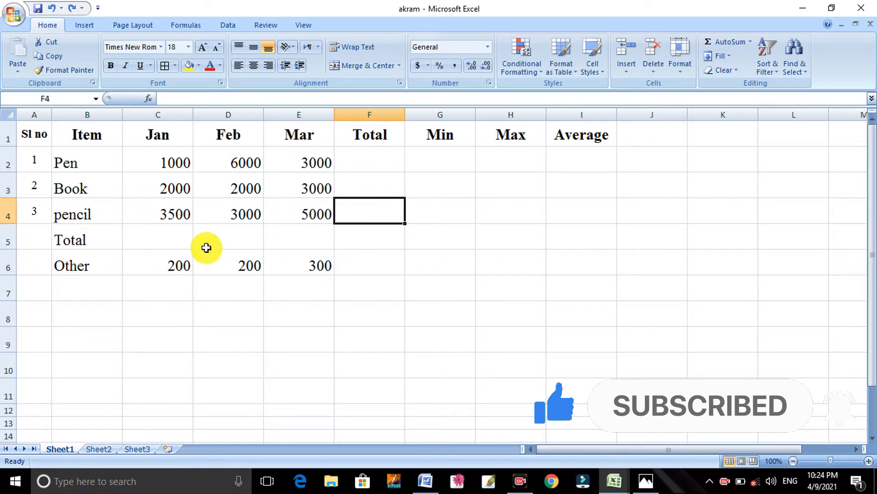
pyautogui.click(442, 164)
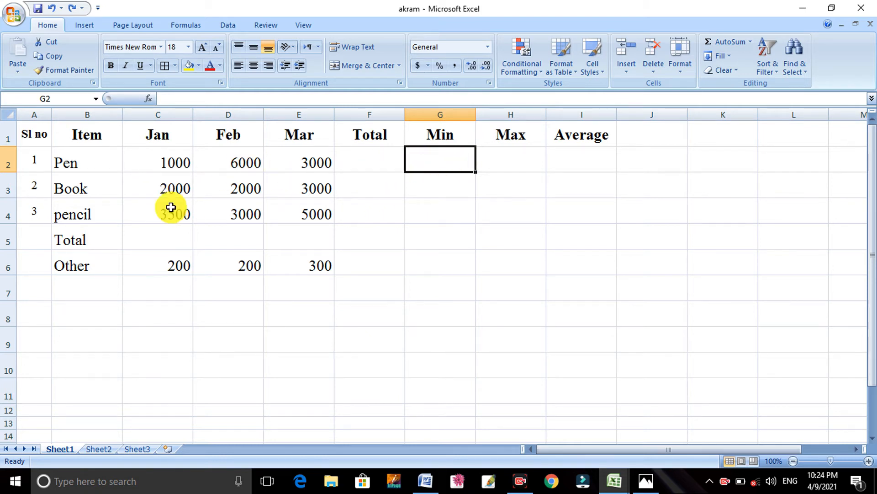
pyautogui.click(439, 186)
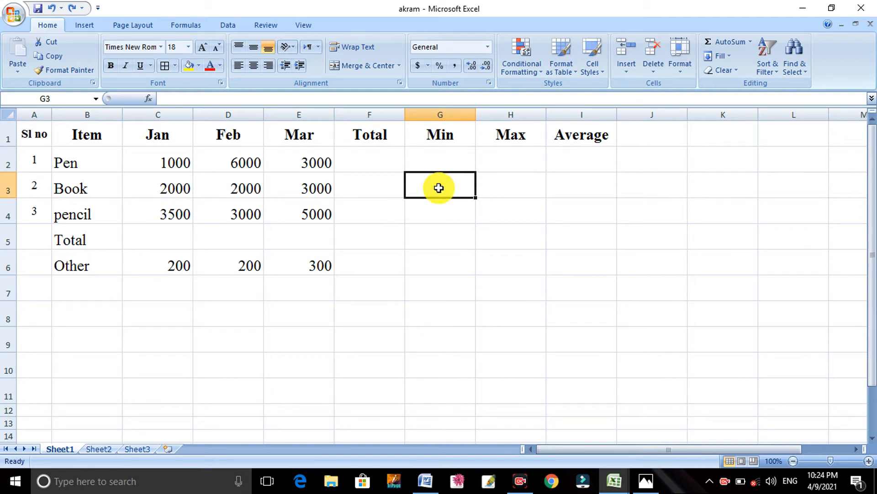
pyautogui.click(446, 219)
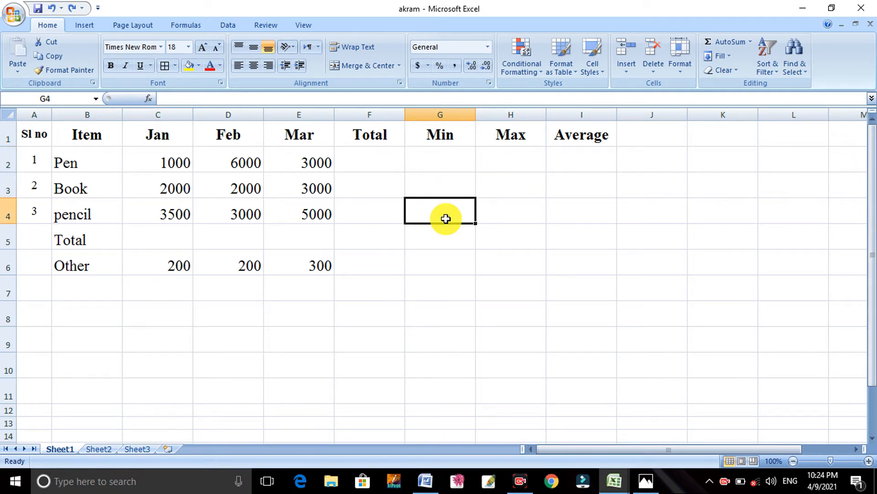
pyautogui.click(525, 162)
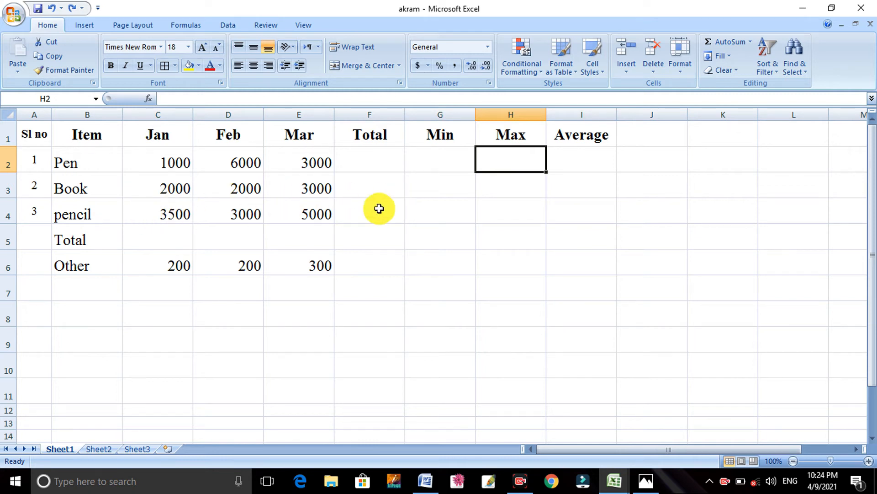
pyautogui.click(573, 155)
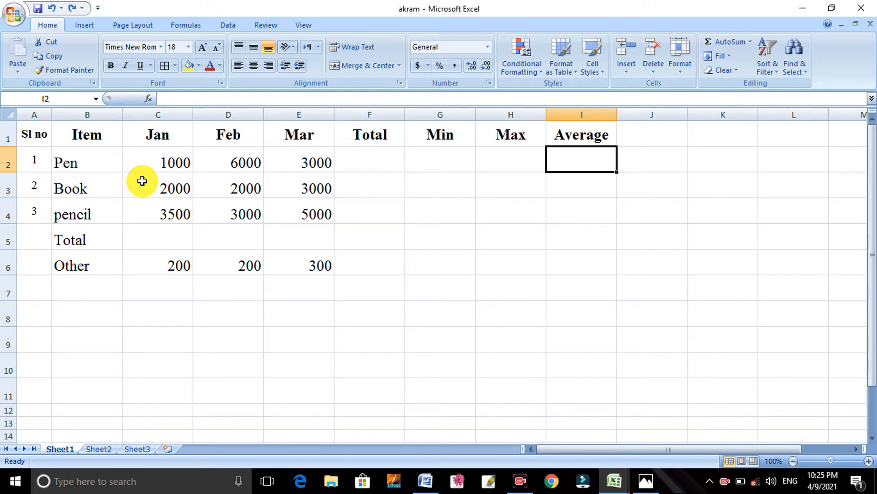
# - Total the Pen row in F2 with =SUM(C2:E2) and fill the formula down through F4
pyautogui.click(378, 157)
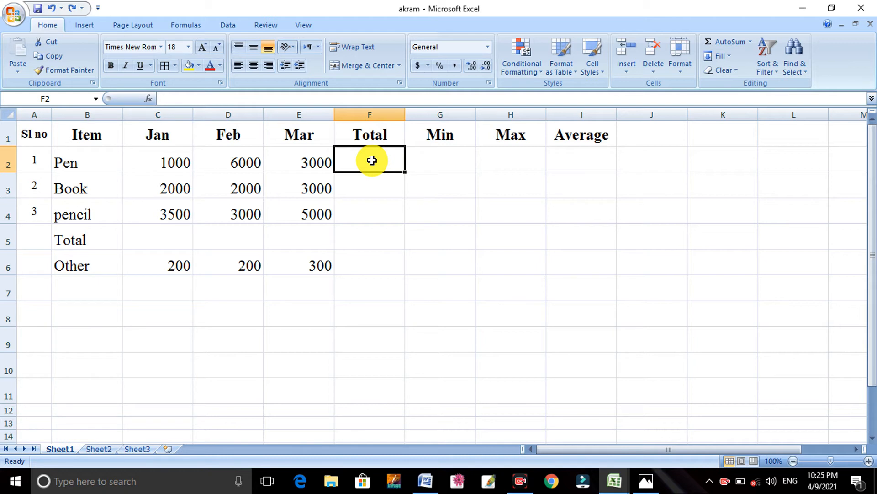
pyautogui.write('=')
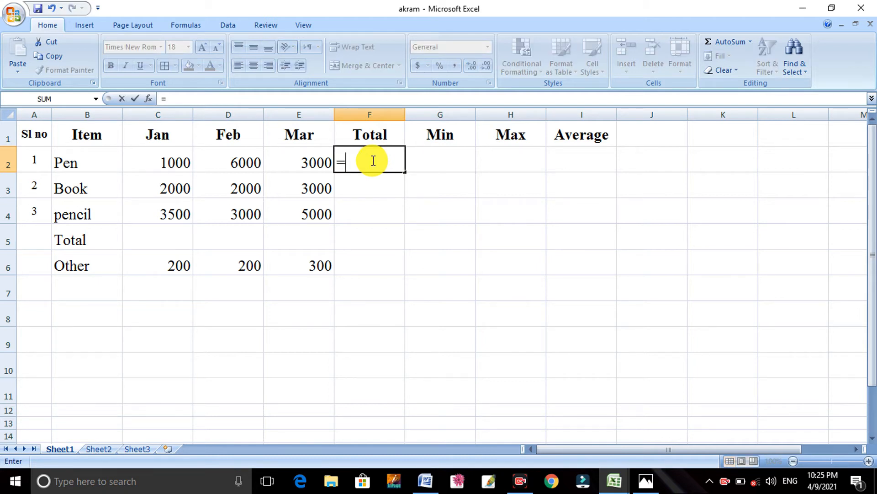
pyautogui.write('sum')
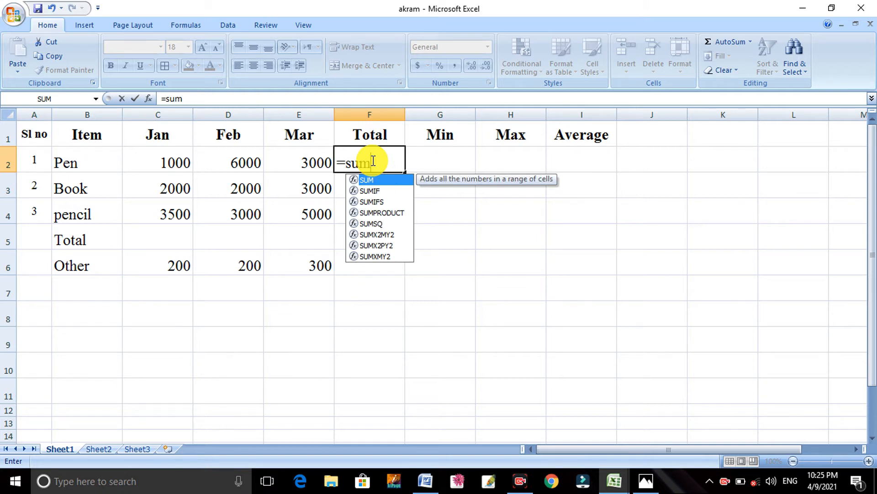
pyautogui.write('(')
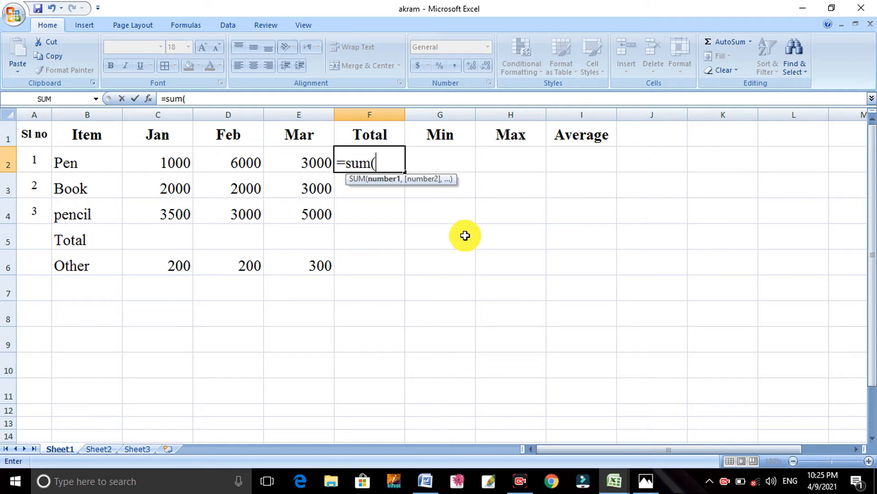
pyautogui.click(169, 160)
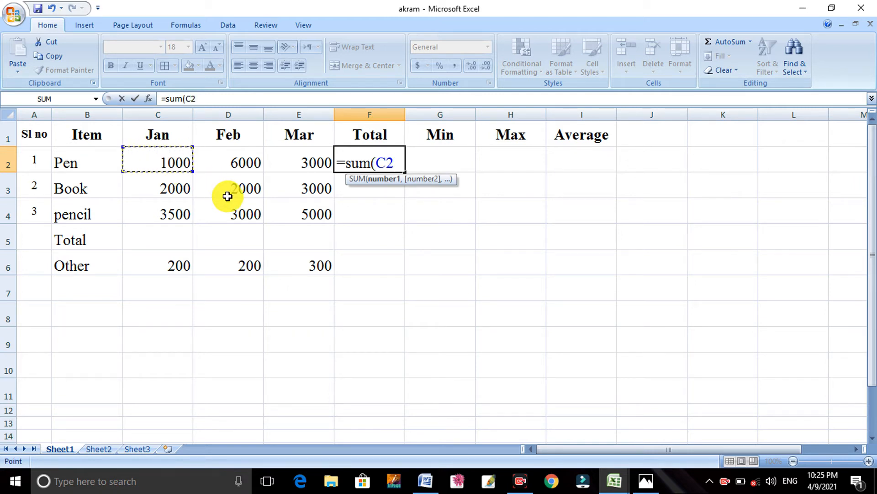
pyautogui.press('F8')
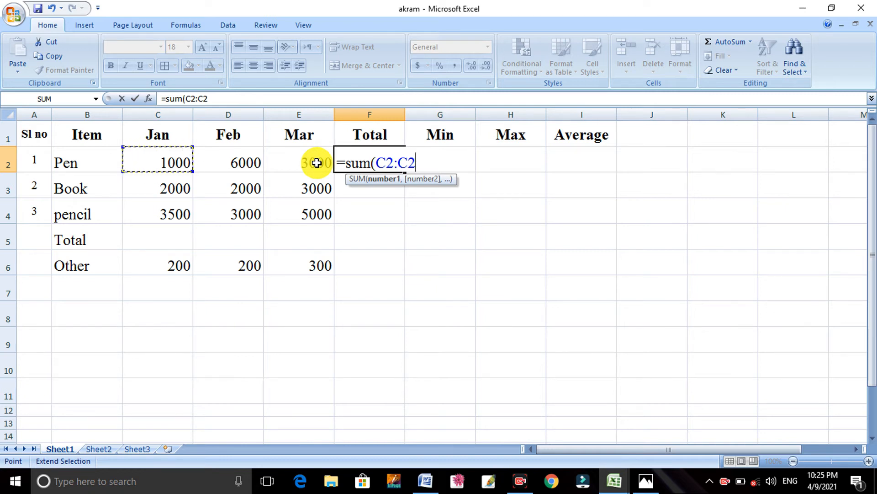
pyautogui.click(316, 162)
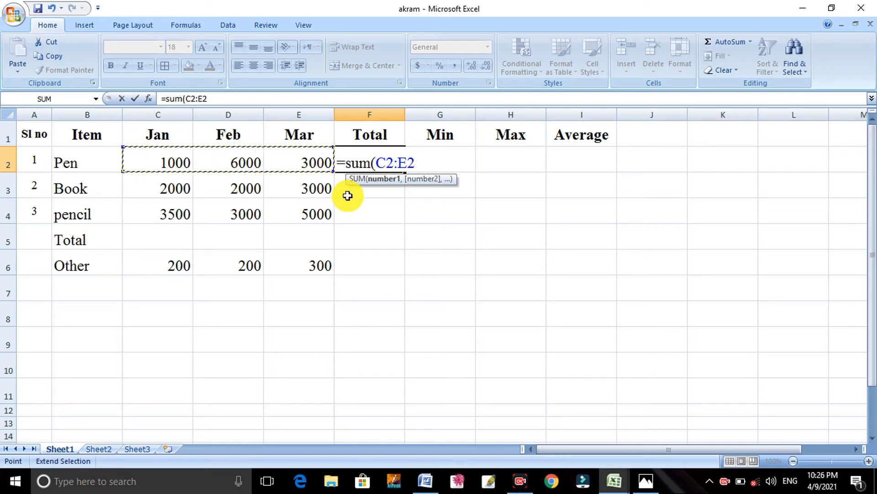
pyautogui.press('Return')
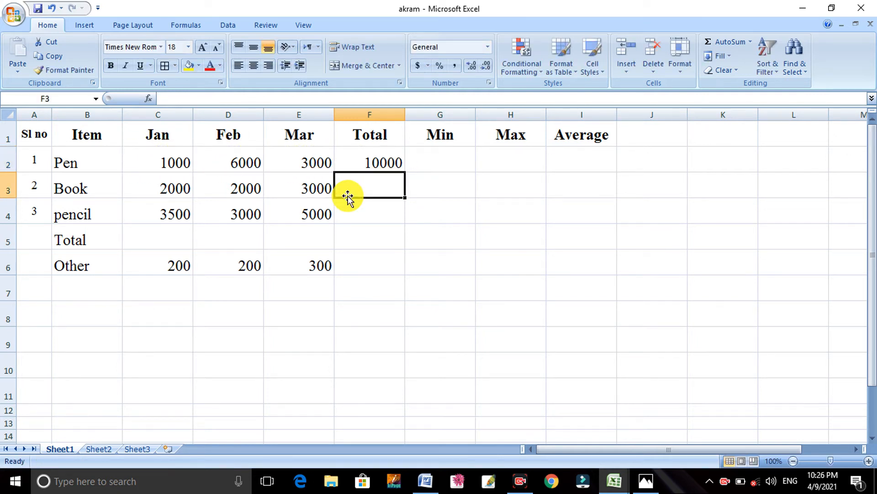
pyautogui.click(371, 163)
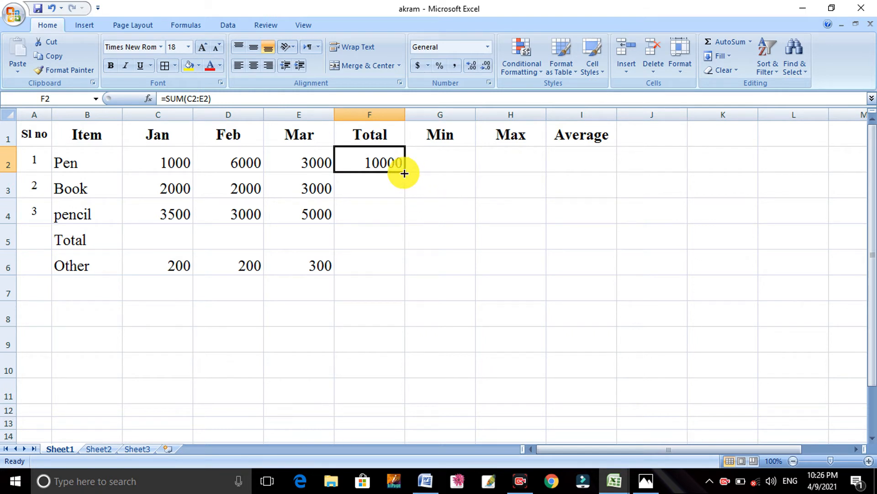
pyautogui.moveTo(405, 174); pyautogui.dragTo(401, 216)
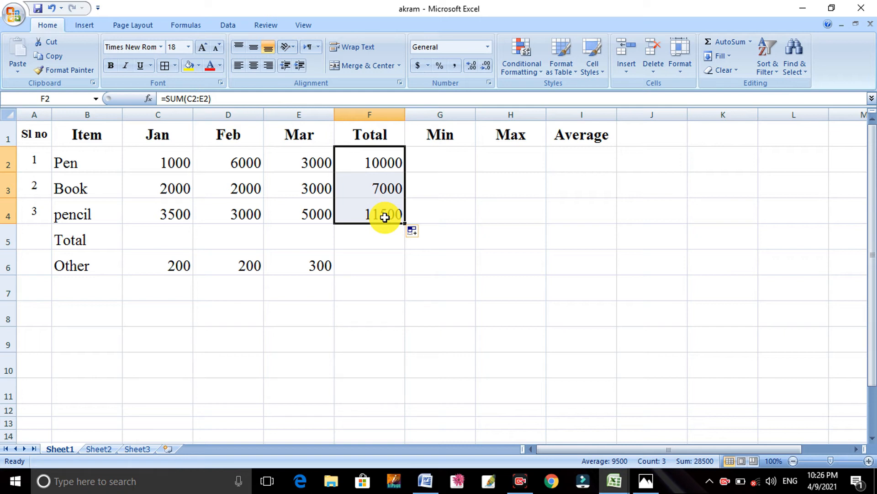
# - Find the Pen row's minimum in G2 with =MIN(C2:E2) and fill the formula down through G4
pyautogui.click(447, 162)
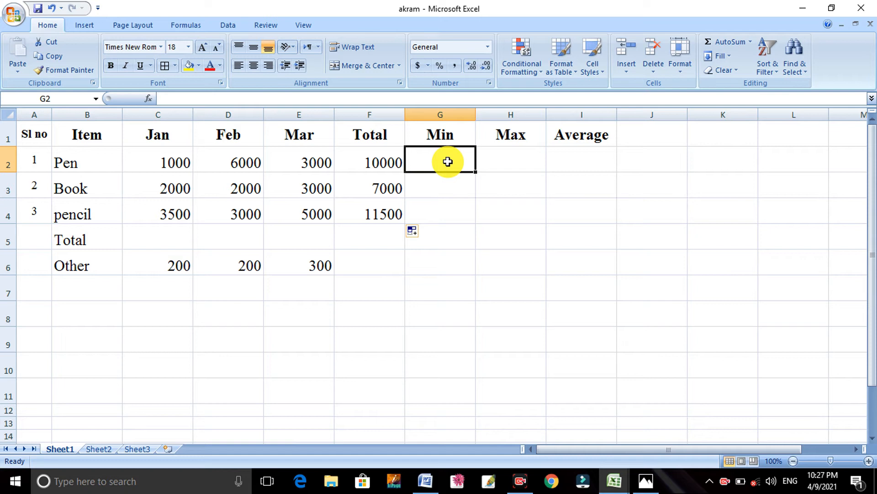
pyautogui.write('=')
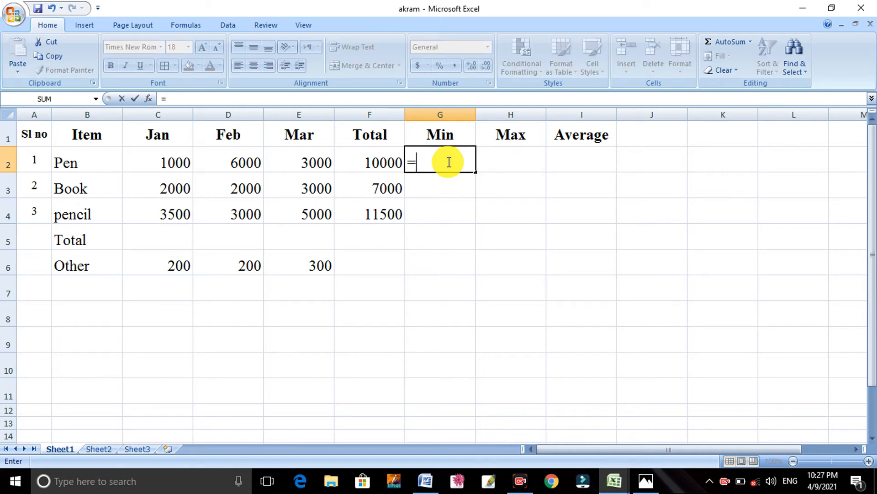
pyautogui.write('min')
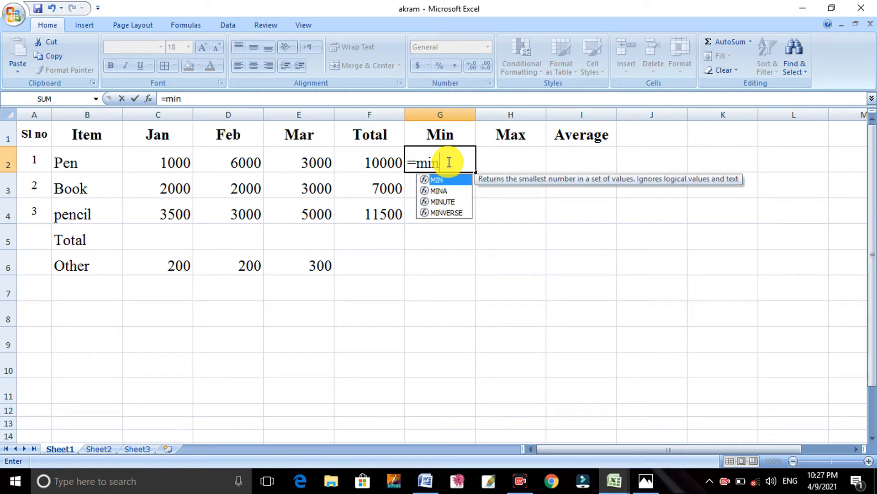
pyautogui.write('(')
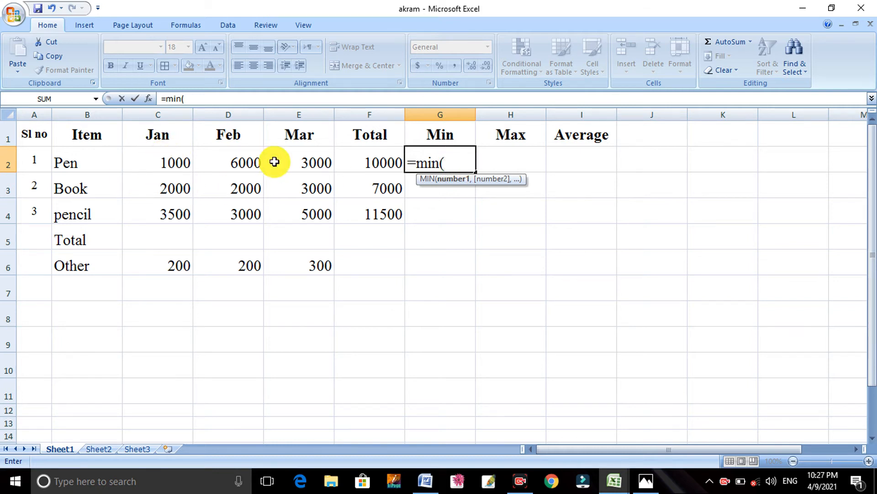
pyautogui.click(168, 156)
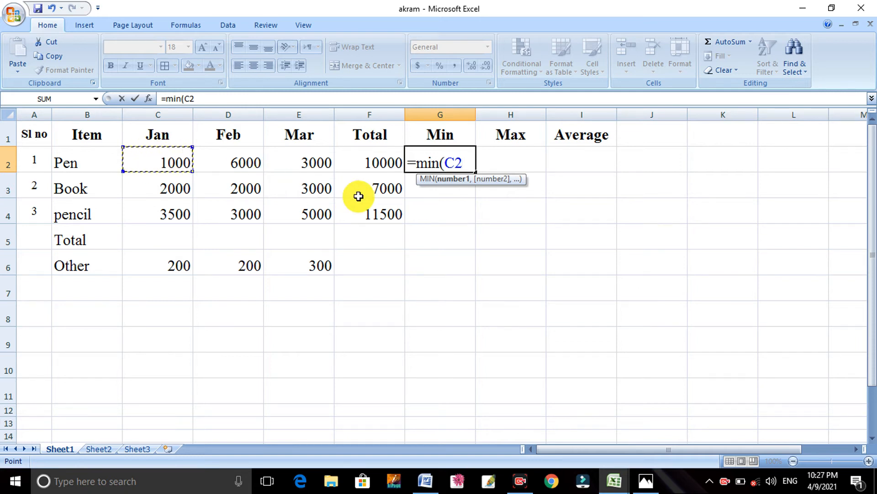
pyautogui.press('F8')
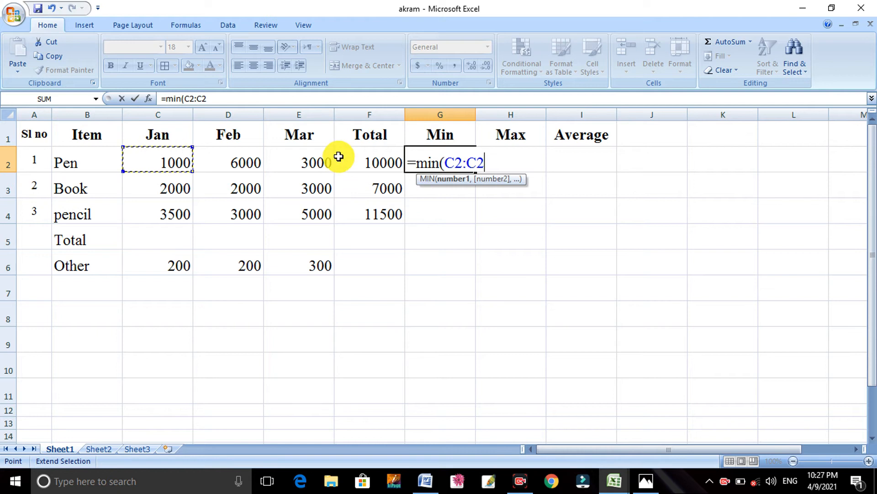
pyautogui.click(307, 156)
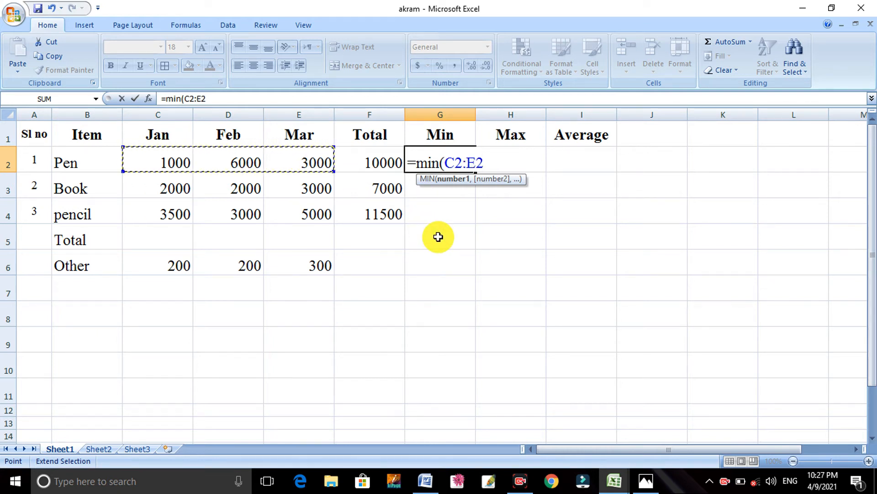
pyautogui.press('Return')
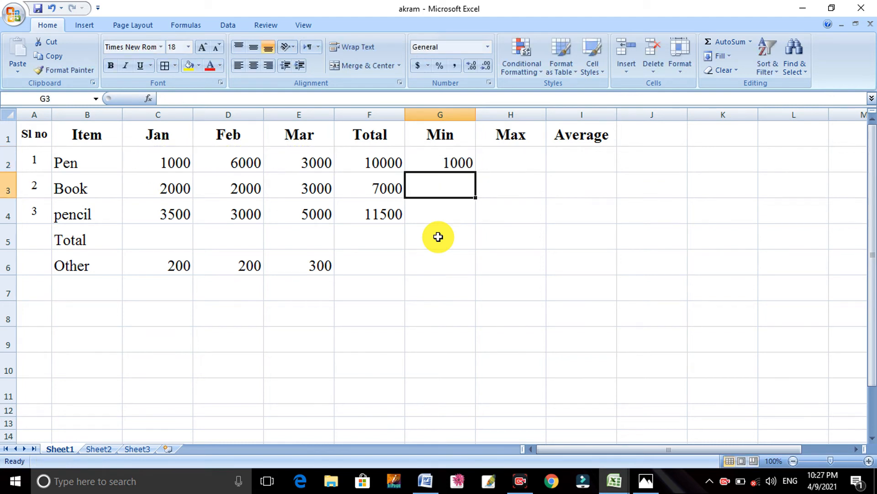
pyautogui.click(447, 163)
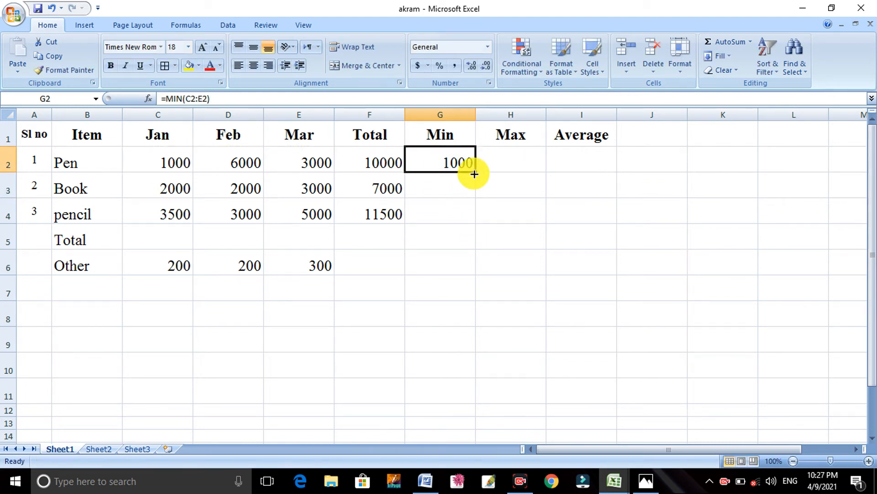
pyautogui.moveTo(474, 173); pyautogui.dragTo(474, 215)
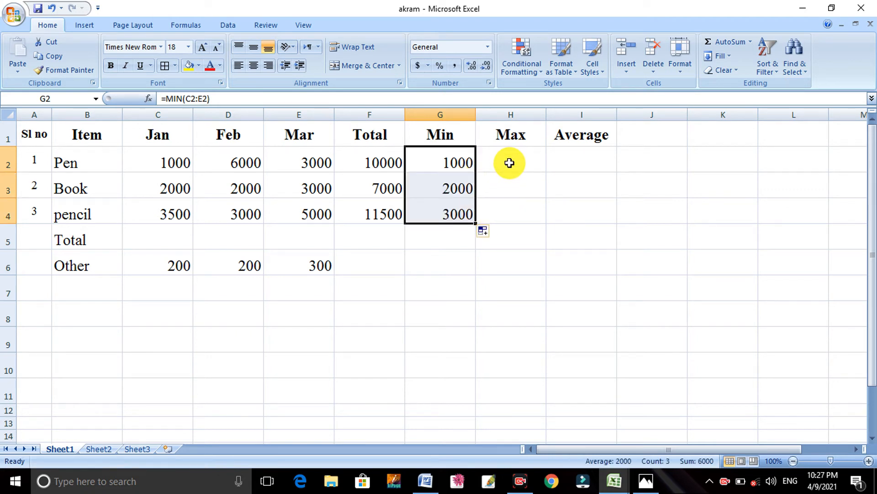
# - Find the Pen row's maximum in H2 with =MAX(C2:E2) and fill the formula down through H4
pyautogui.click(510, 163)
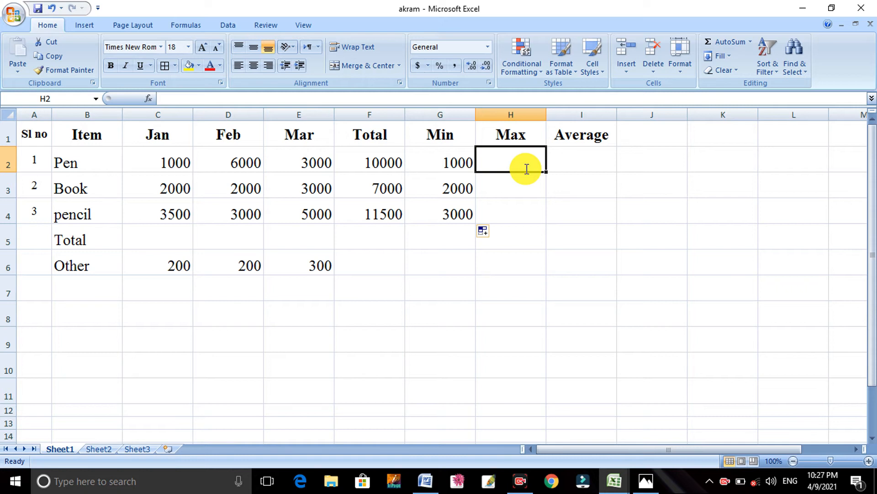
pyautogui.write('=max')
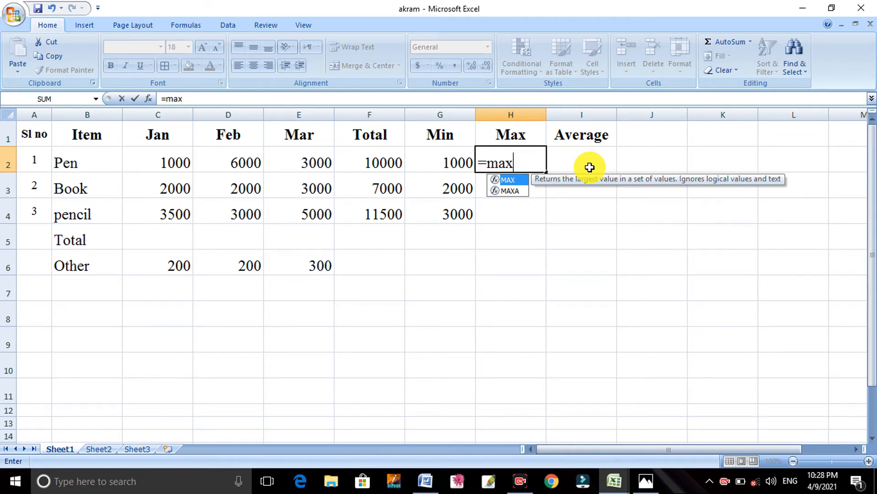
pyautogui.write('(')
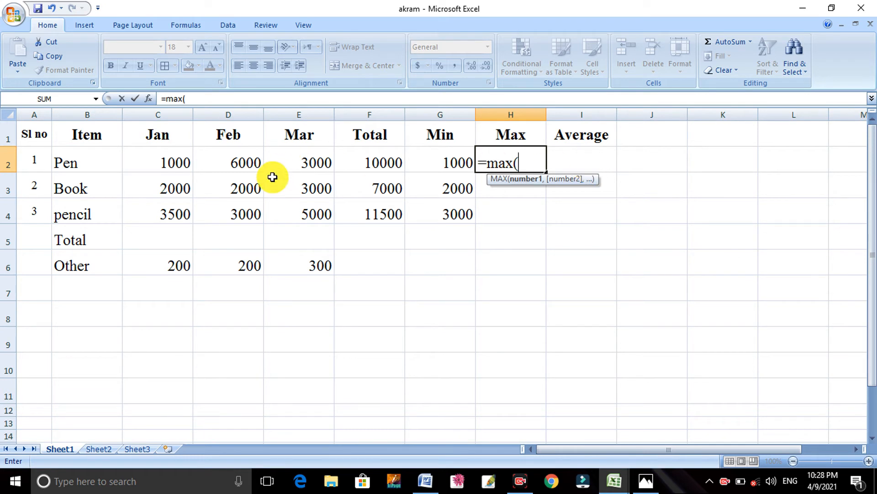
pyautogui.click(179, 160)
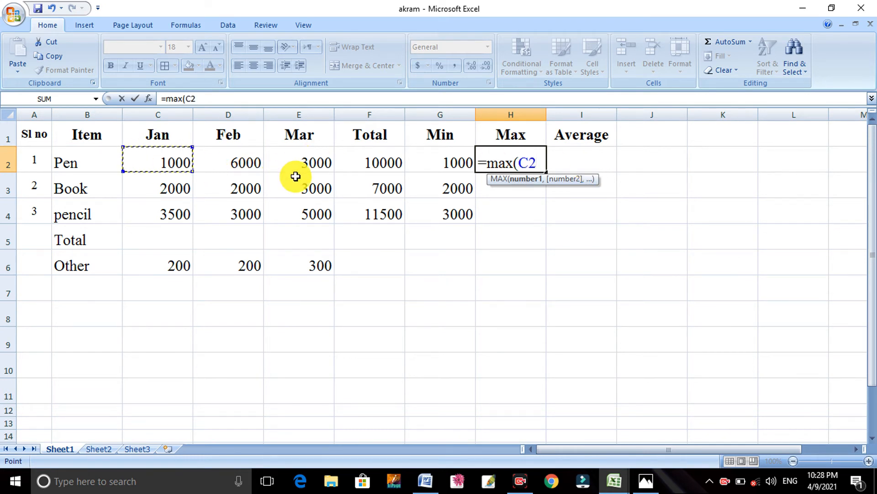
pyautogui.press('F8')
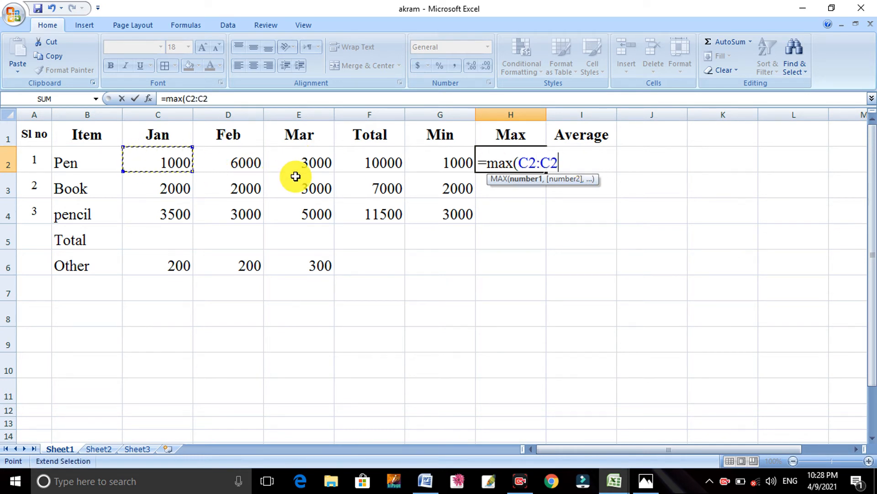
pyautogui.click(314, 160)
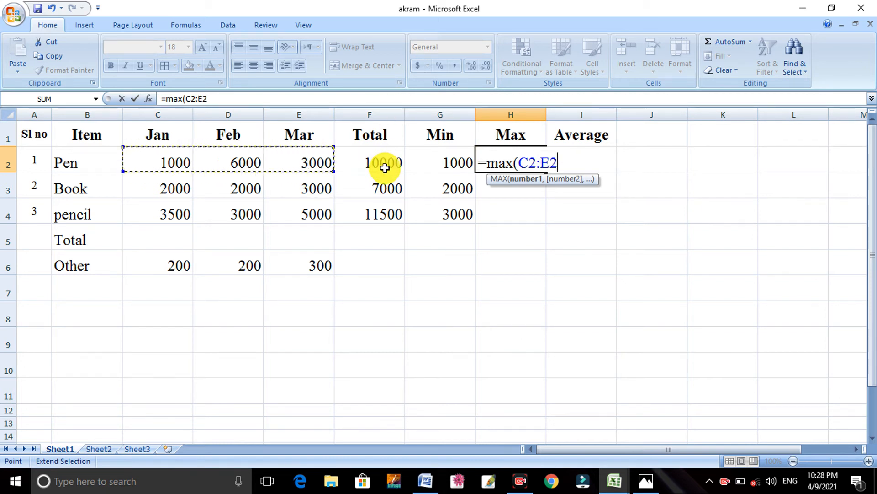
pyautogui.press('Return')
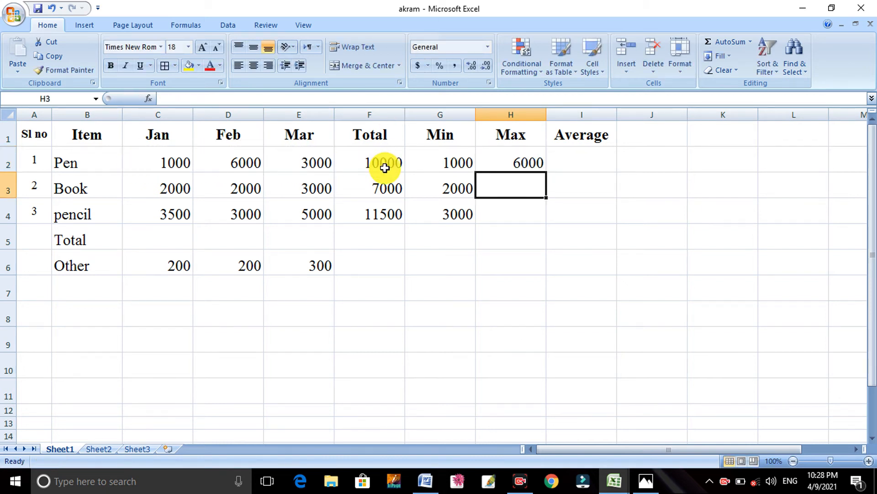
pyautogui.click(489, 163)
pyautogui.moveTo(549, 172); pyautogui.dragTo(550, 216)
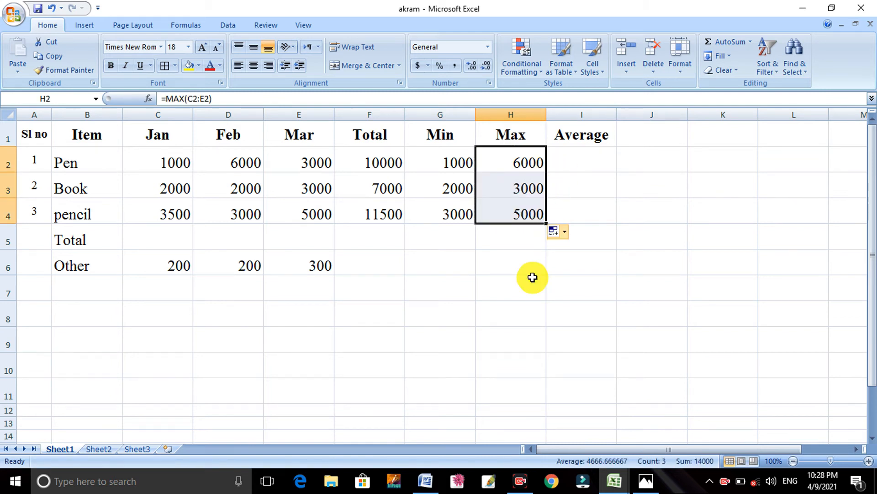
# - Average the Pen row in I2 with =AVERAGE(C2:E2) and fill the formula down through I4
pyautogui.click(589, 157)
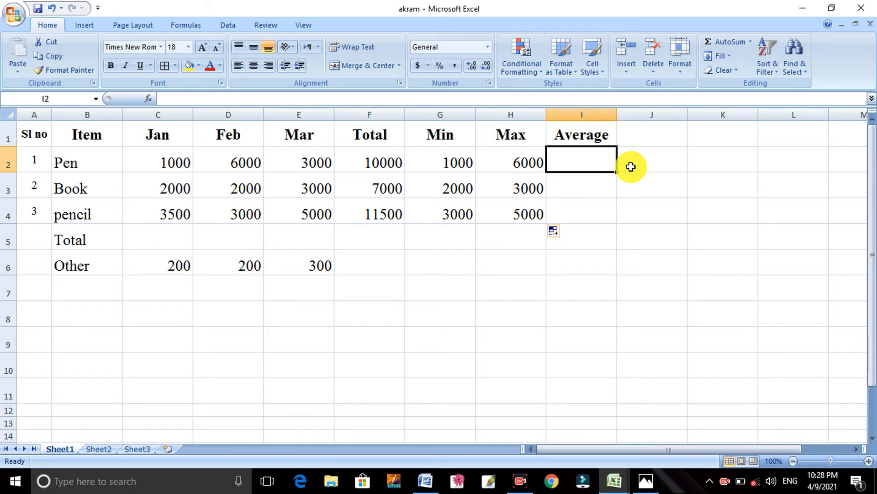
pyautogui.write('=Average')
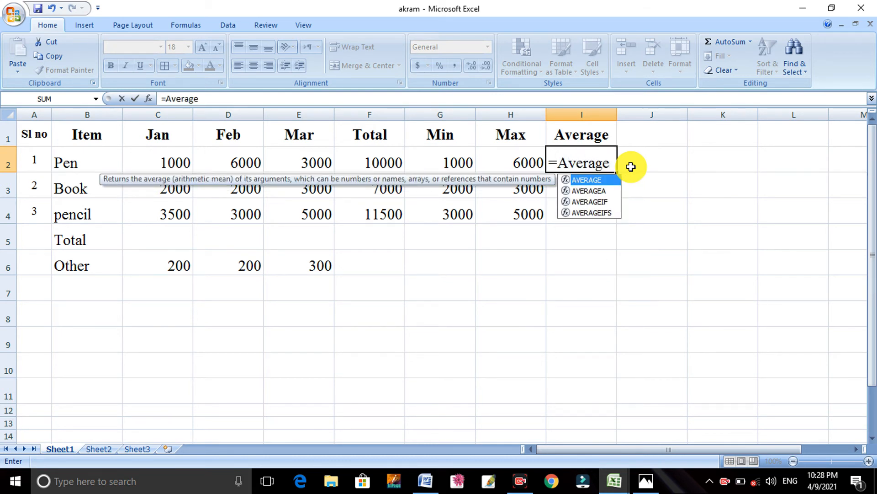
pyautogui.write('(')
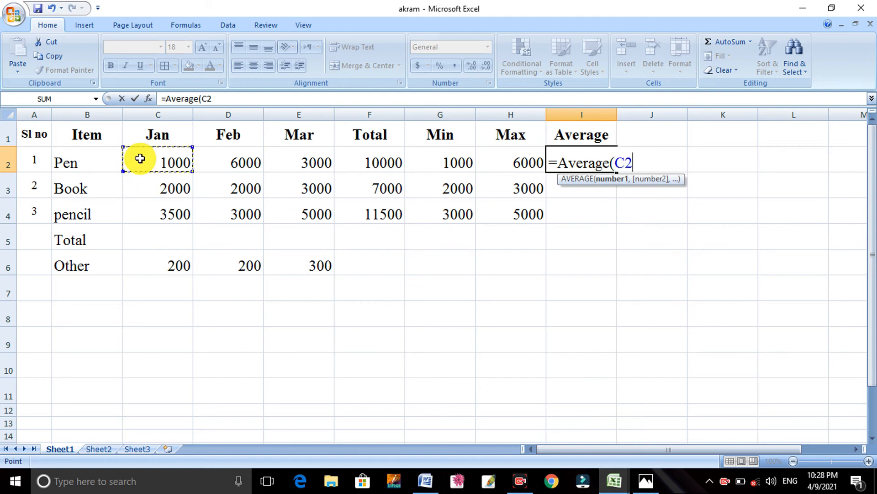
pyautogui.click(141, 159)
pyautogui.press('F8')
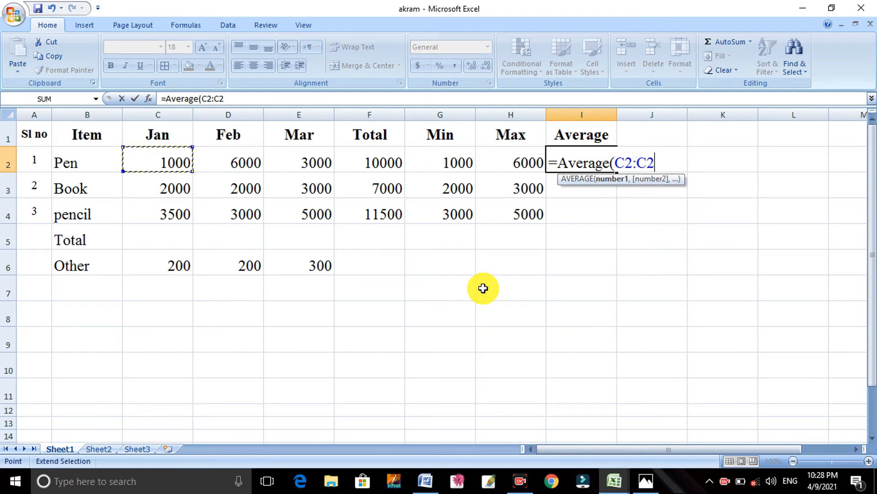
pyautogui.click(300, 159)
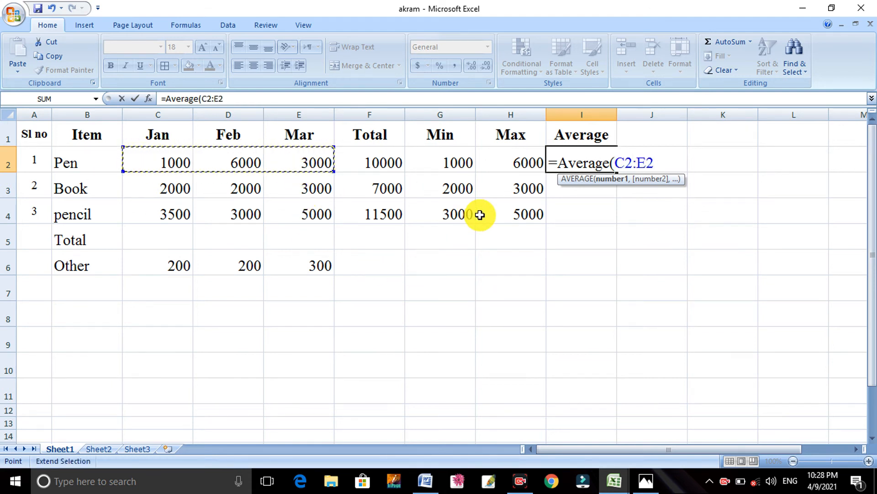
pyautogui.press('Return')
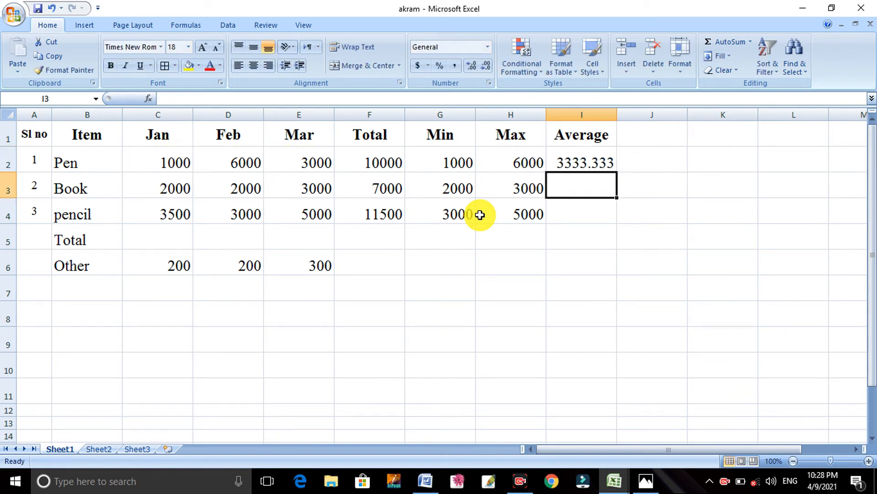
pyautogui.click(570, 163)
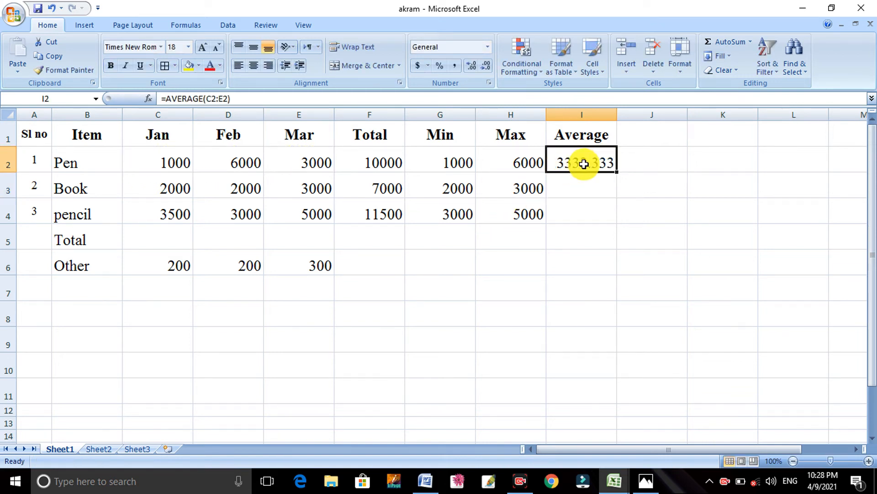
pyautogui.moveTo(618, 171); pyautogui.dragTo(615, 216)
pyautogui.click(542, 304)
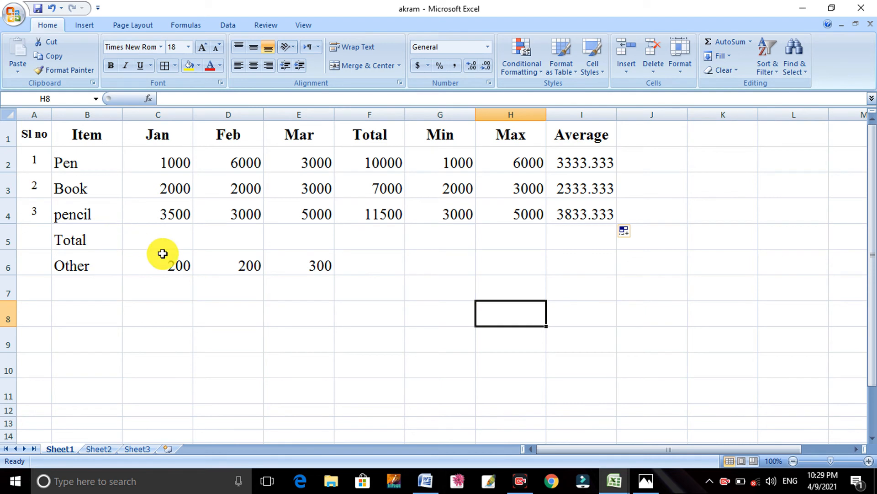
pyautogui.click(165, 237)
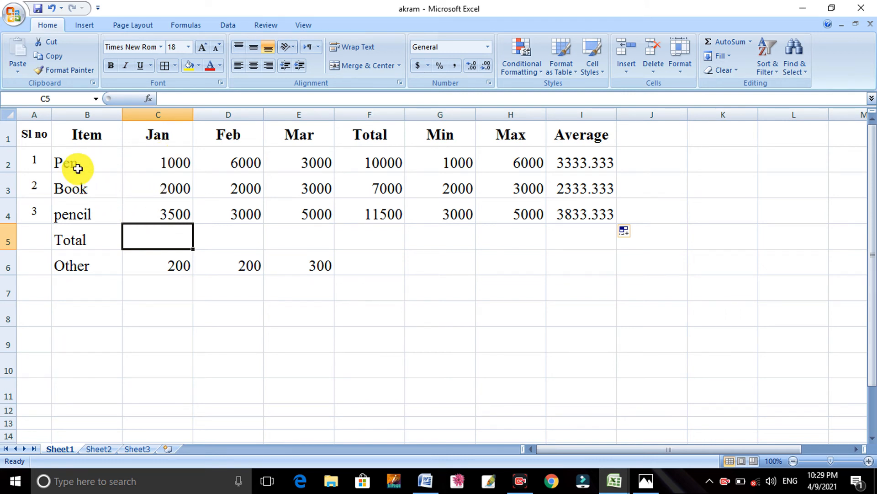
pyautogui.moveTo(78, 169)
pyautogui.mouseDown()
pyautogui.moveTo(72, 197)
pyautogui.moveTo(105, 206)
pyautogui.mouseUp()
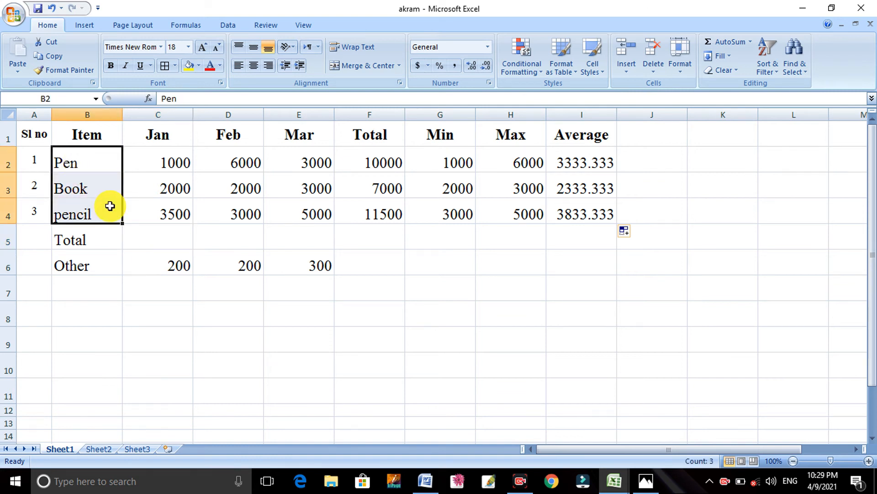
pyautogui.click(172, 247)
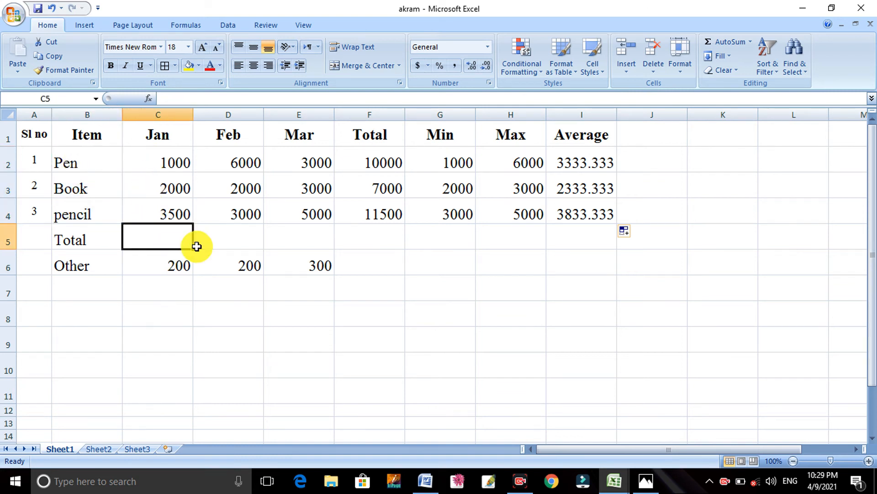
pyautogui.click(227, 245)
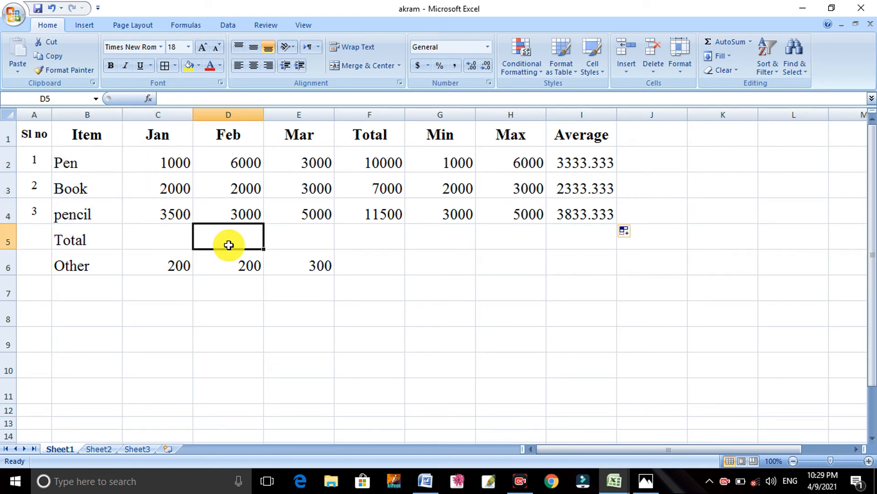
pyautogui.click(309, 238)
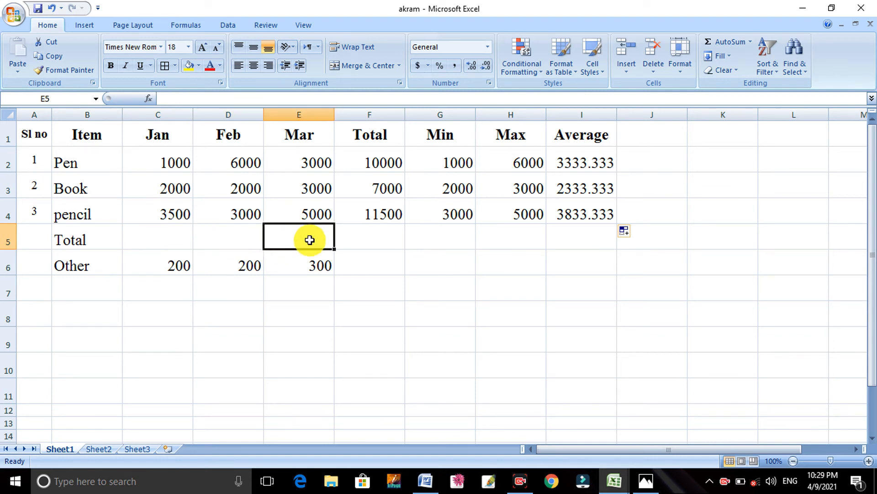
# - Total the January amounts in C5 with =C2+C3+C4 and fill the formula across through E5
pyautogui.click(151, 243)
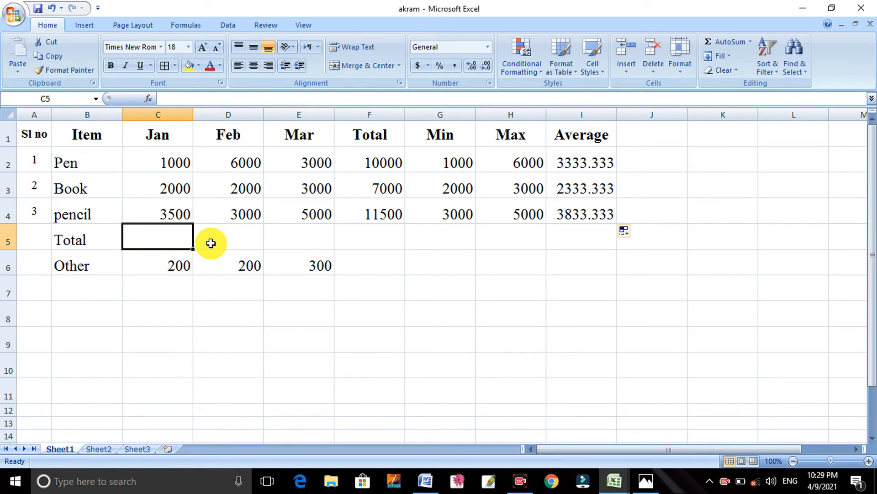
pyautogui.write('=')
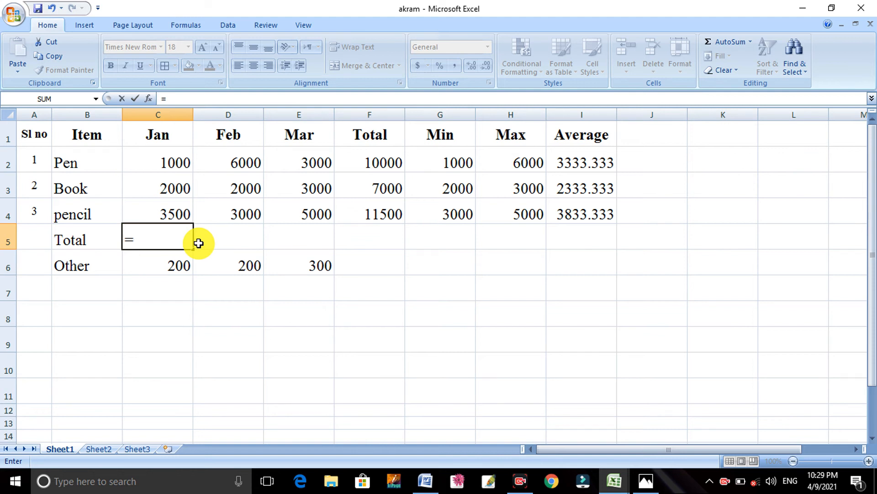
pyautogui.click(163, 163)
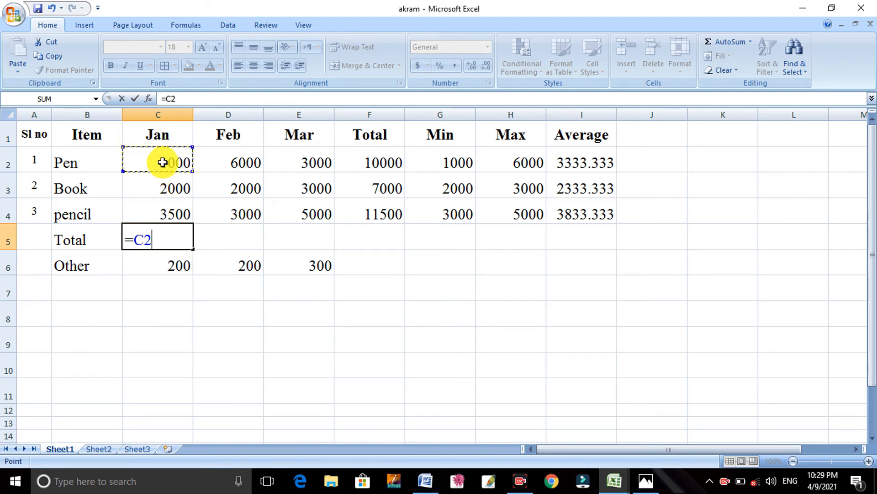
pyautogui.write('+')
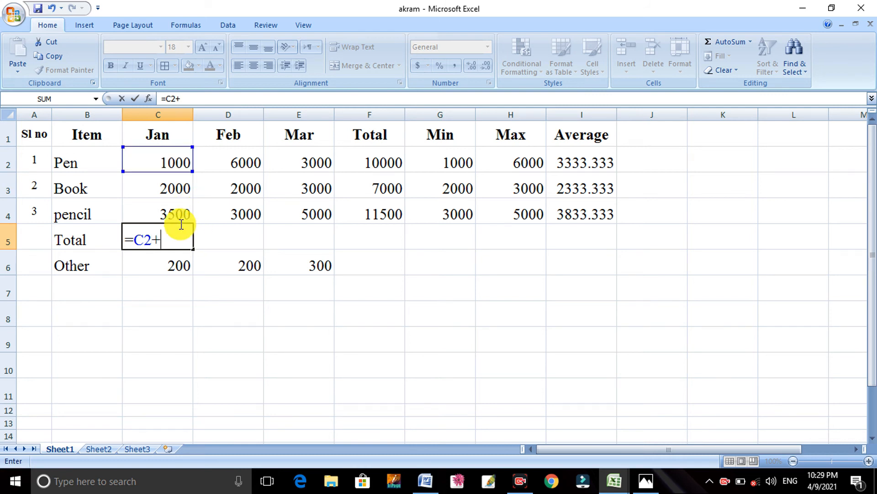
pyautogui.click(168, 187)
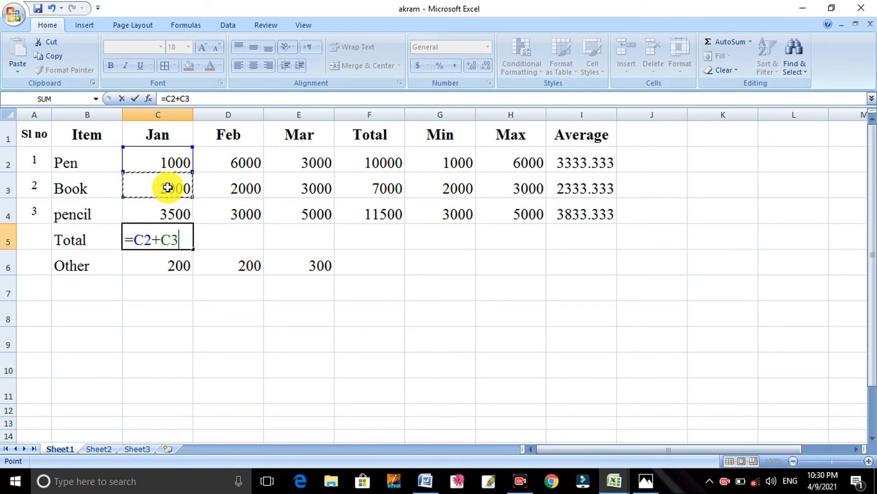
pyautogui.write('+')
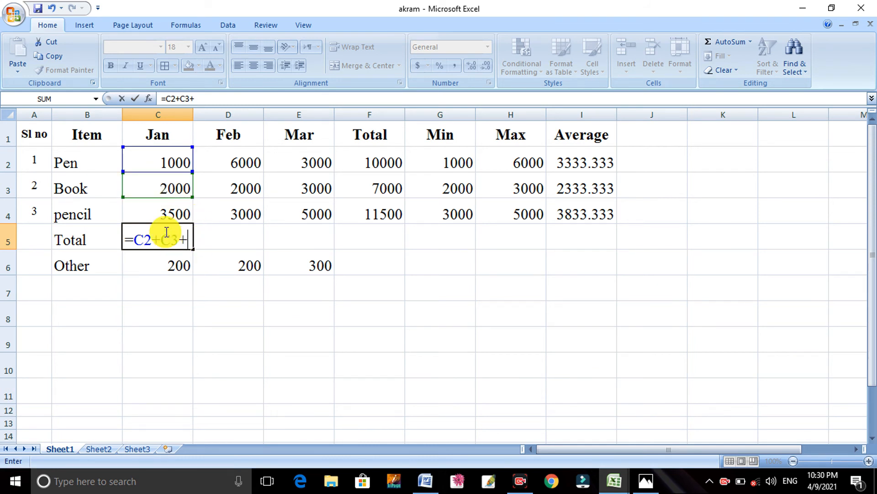
pyautogui.click(163, 215)
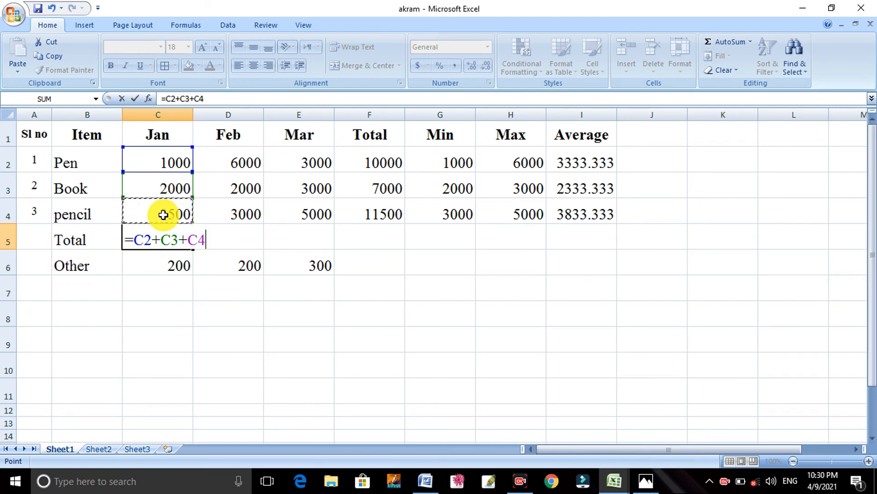
pyautogui.press('Return')
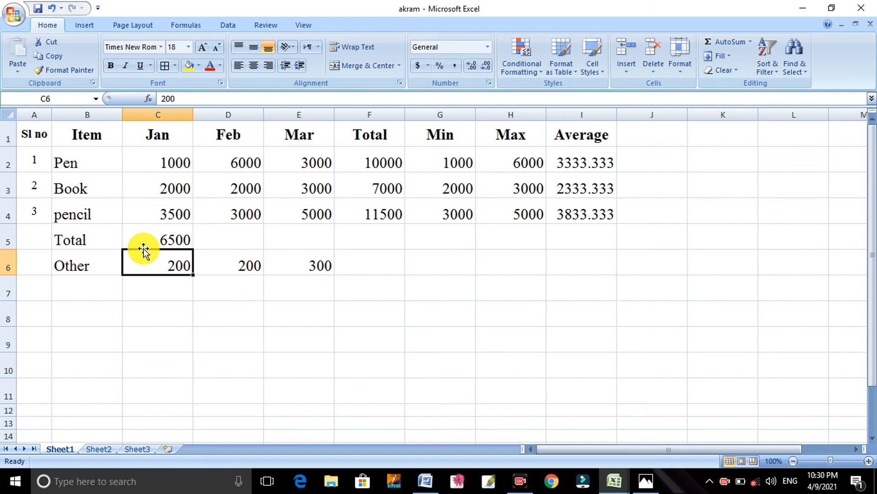
pyautogui.click(172, 237)
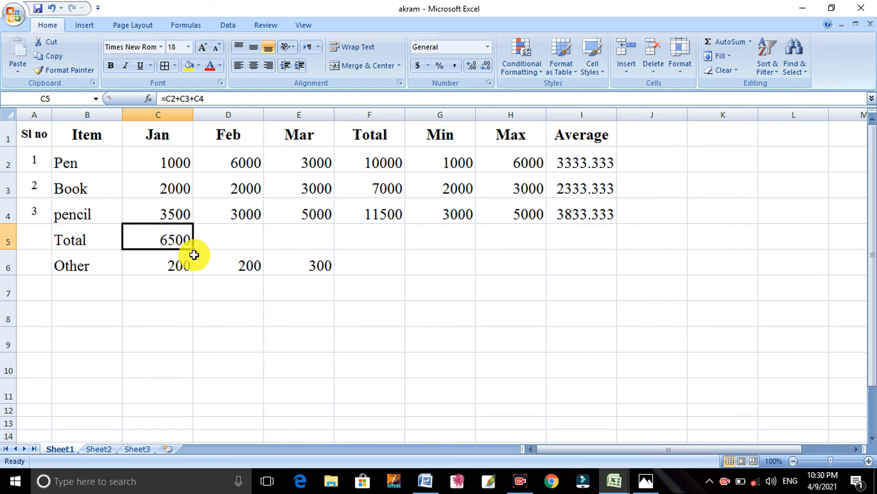
pyautogui.moveTo(195, 250); pyautogui.dragTo(320, 244)
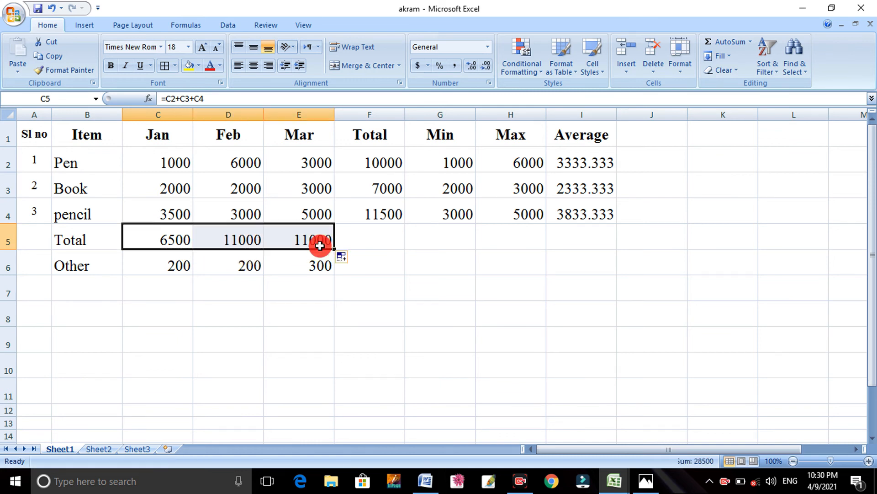
pyautogui.click(320, 339)
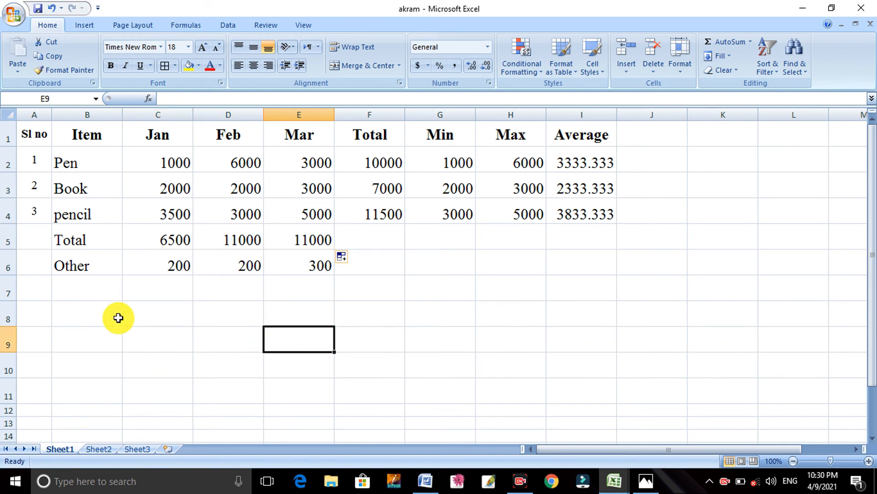
pyautogui.click(166, 263)
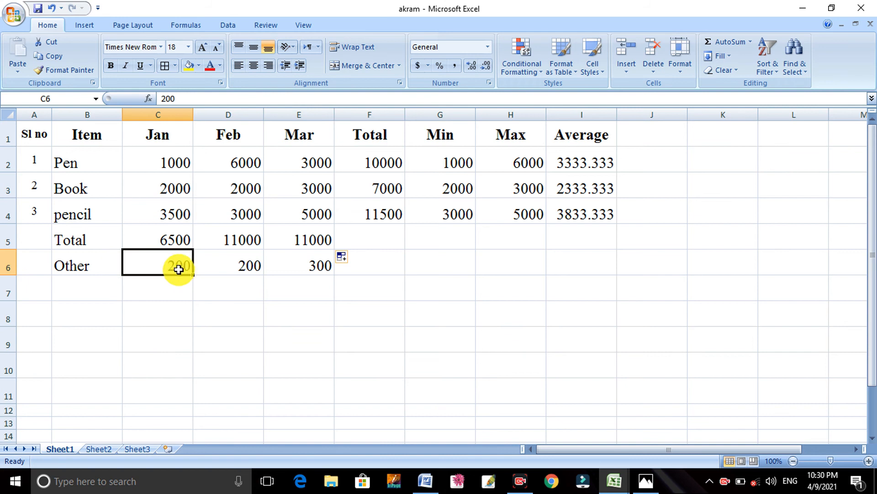
pyautogui.click(233, 270)
pyautogui.click(304, 269)
pyautogui.click(181, 271)
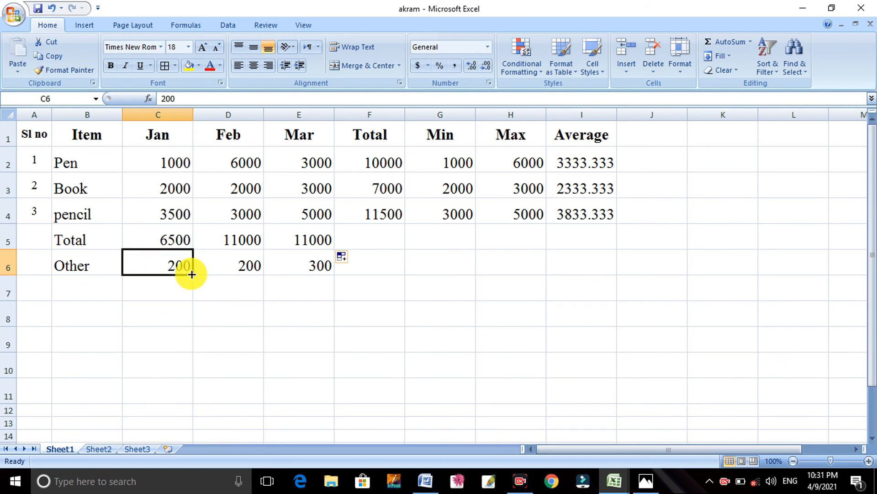
# - Subtract January's Other amount from its total in C7 with =C5-C6
pyautogui.click(167, 293)
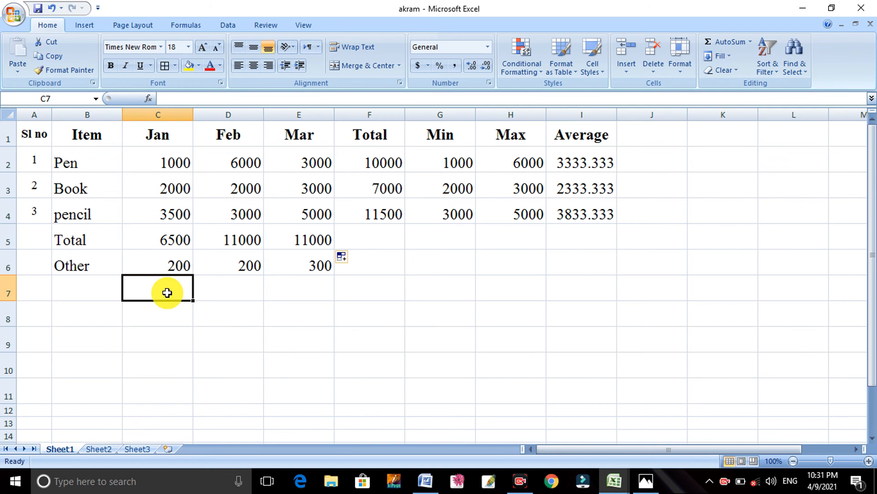
pyautogui.write('=')
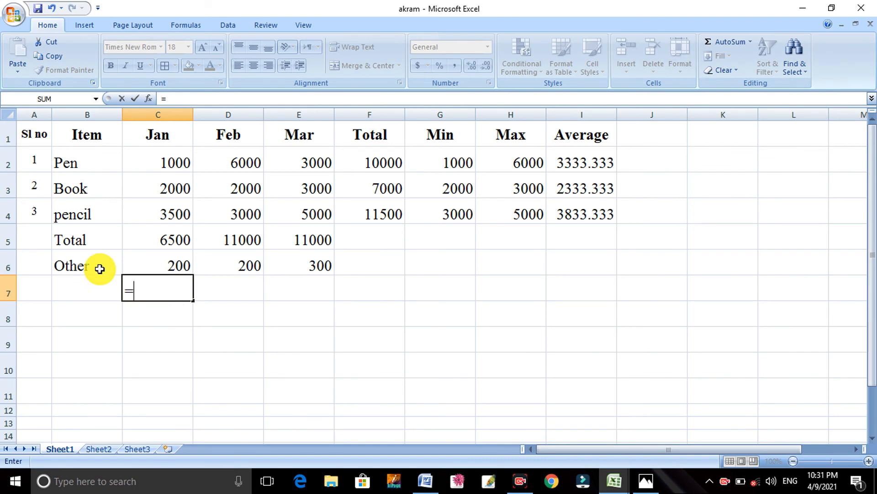
pyautogui.click(161, 245)
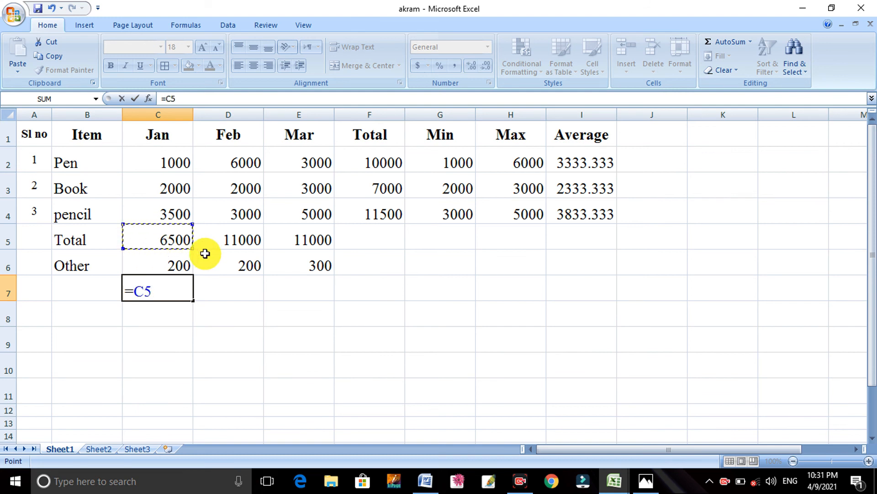
pyautogui.write('-')
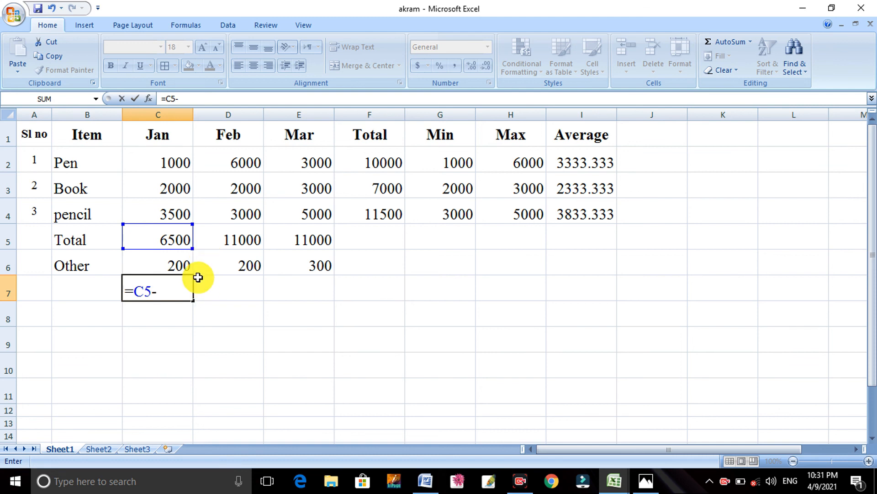
pyautogui.click(172, 268)
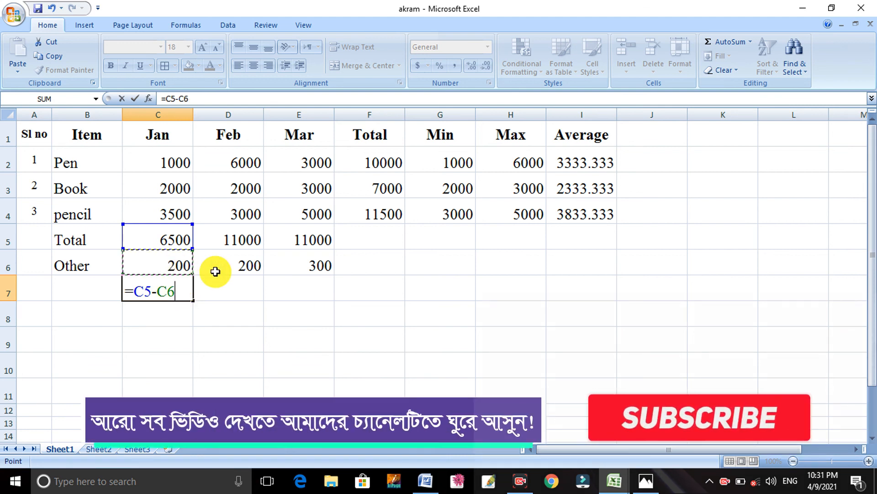
pyautogui.press('Return')
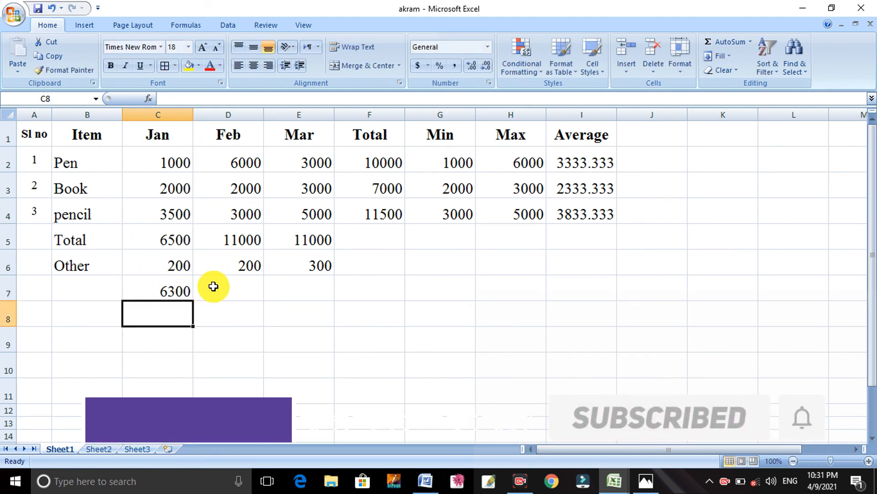
# - Divide February's total by its Other amount in D7 with =D5/D6
pyautogui.click(232, 288)
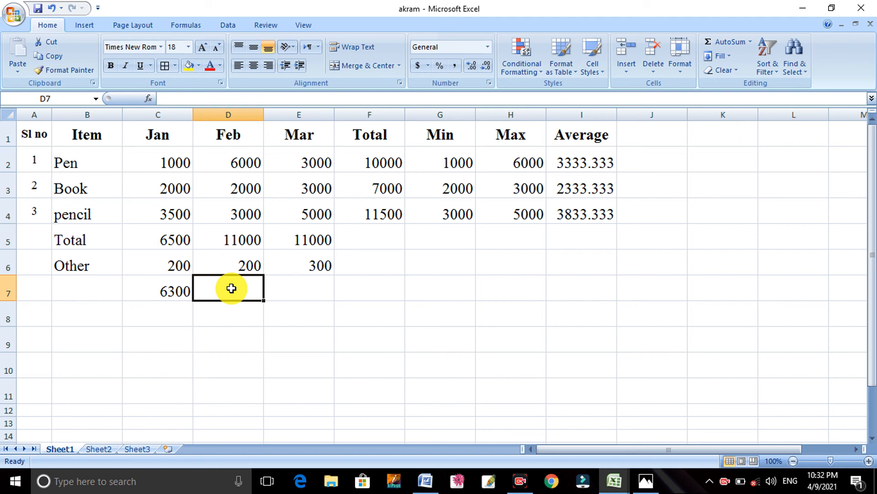
pyautogui.write('=')
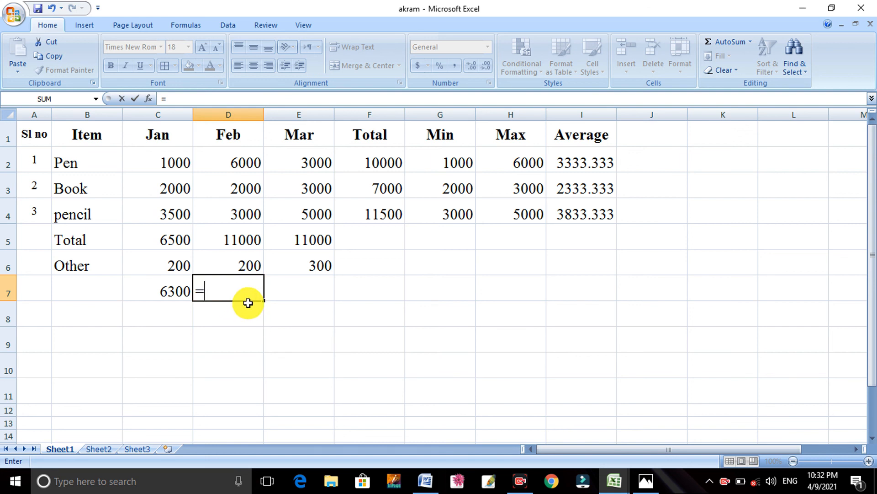
pyautogui.click(245, 239)
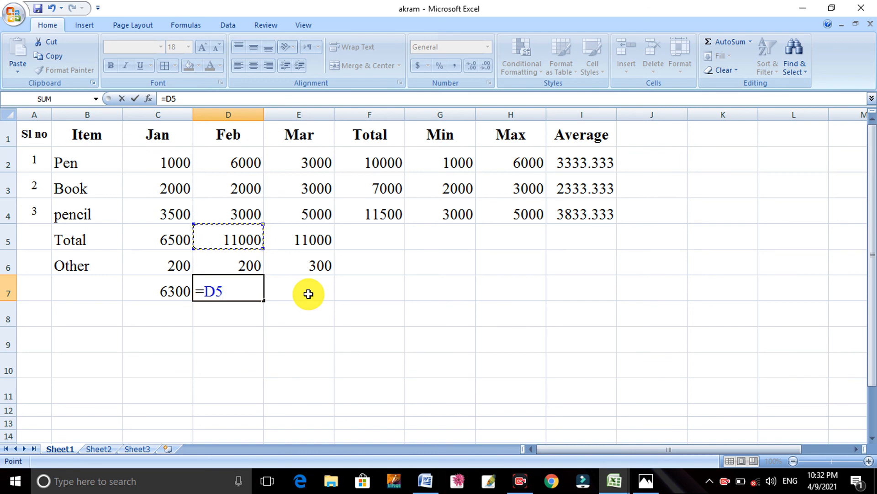
pyautogui.write('/')
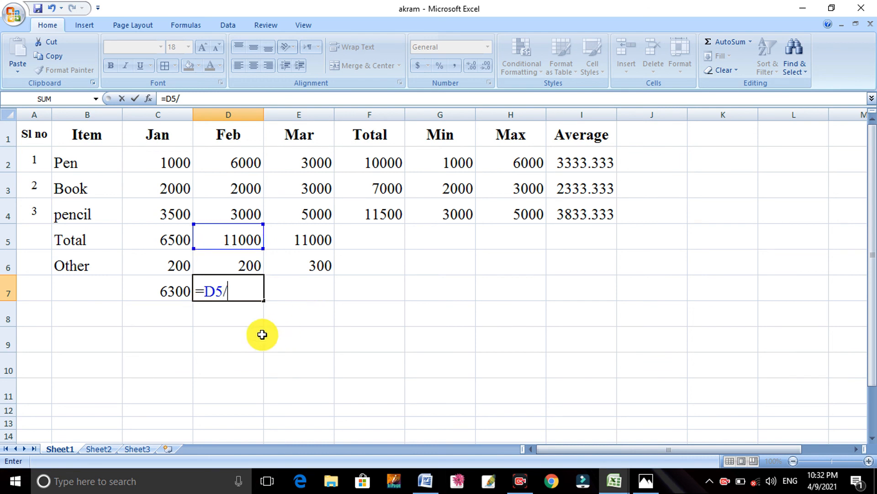
pyautogui.click(233, 268)
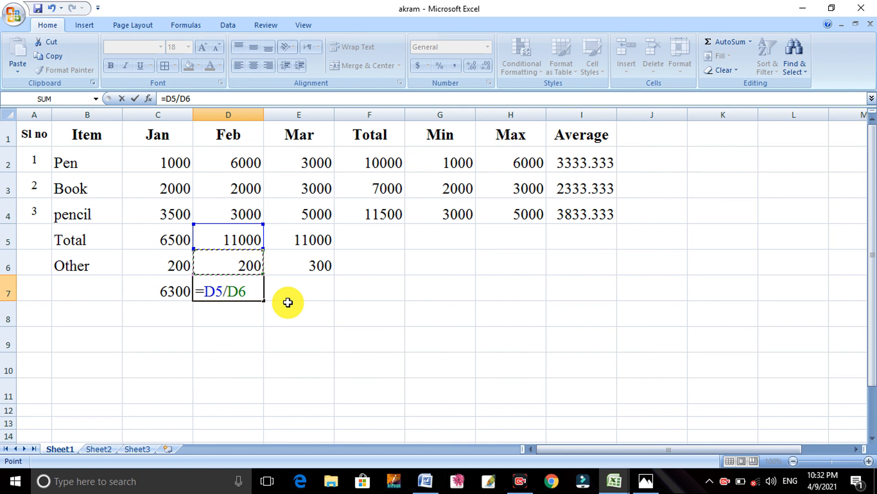
pyautogui.press('Return')
# - Multiply March's total by its Other amount in E7 with =E5*E6
pyautogui.click(307, 286)
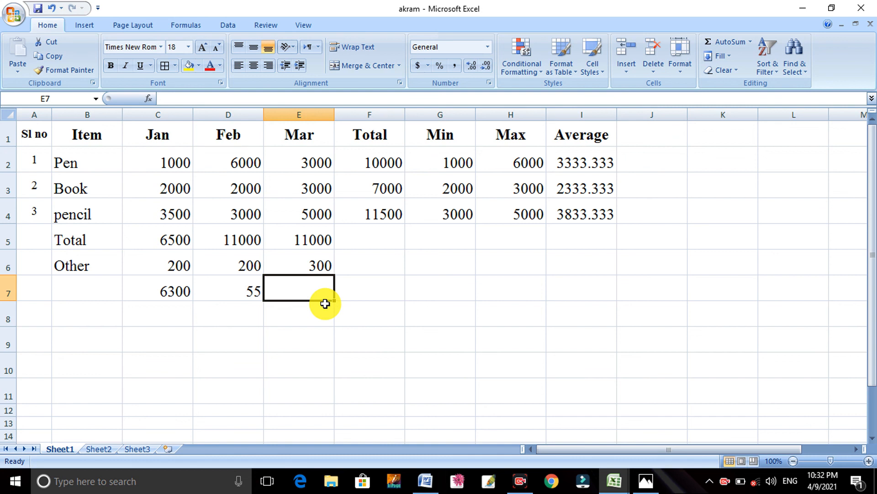
pyautogui.write('=')
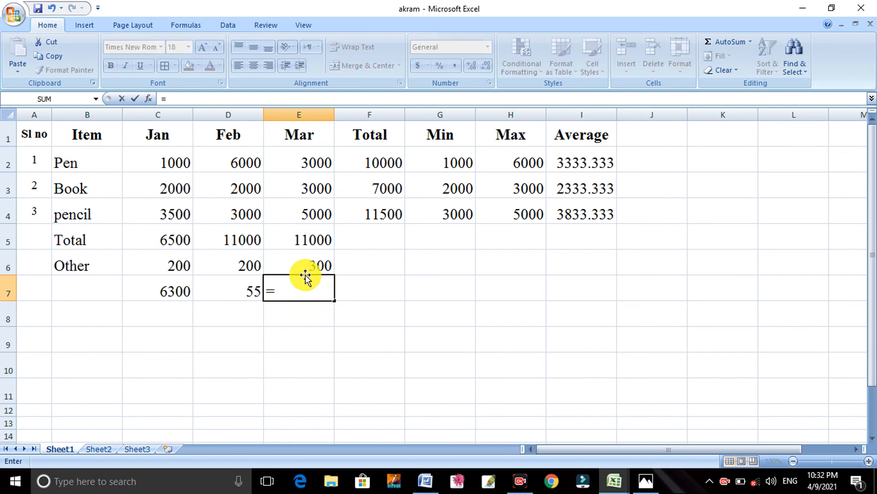
pyautogui.click(308, 240)
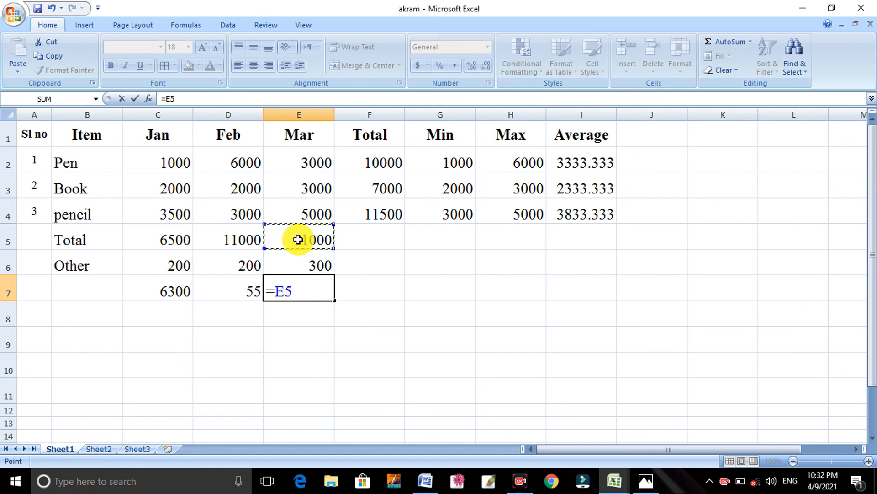
pyautogui.write('*')
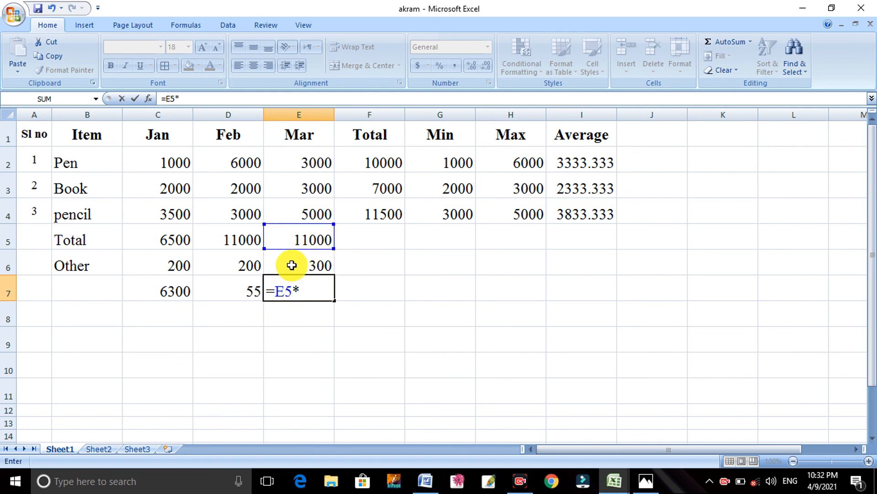
pyautogui.click(325, 265)
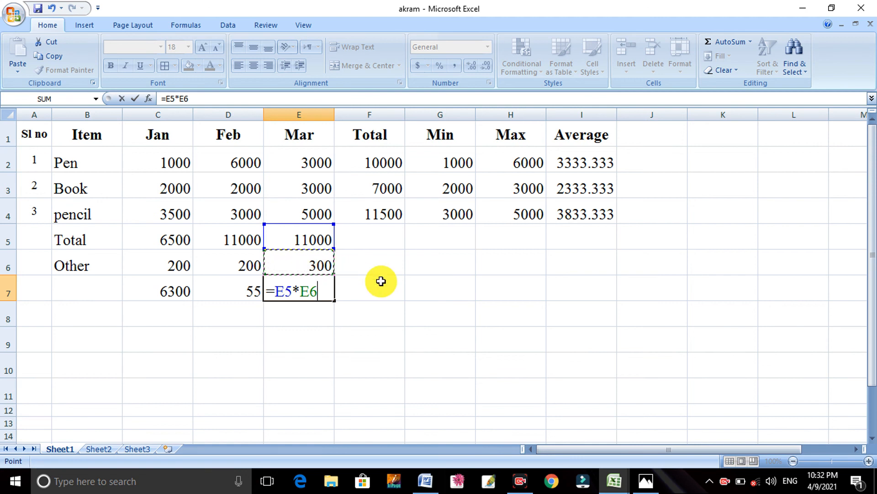
pyautogui.press('Return')
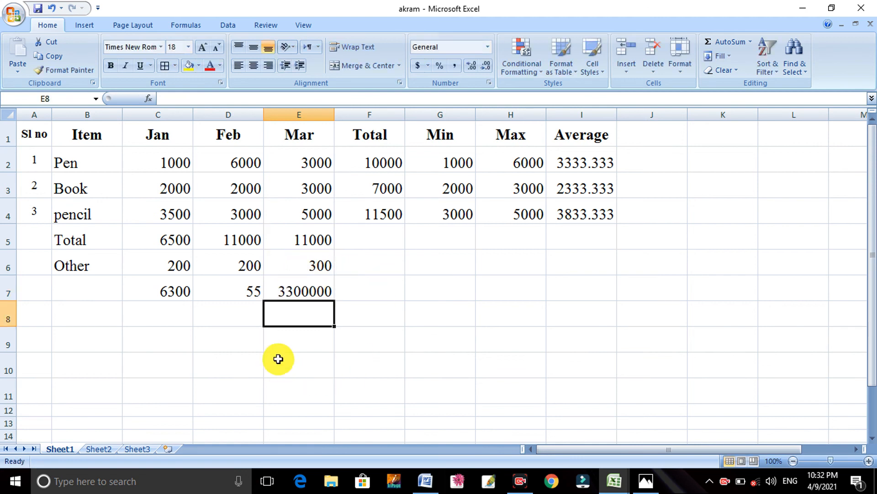
pyautogui.click(255, 368)
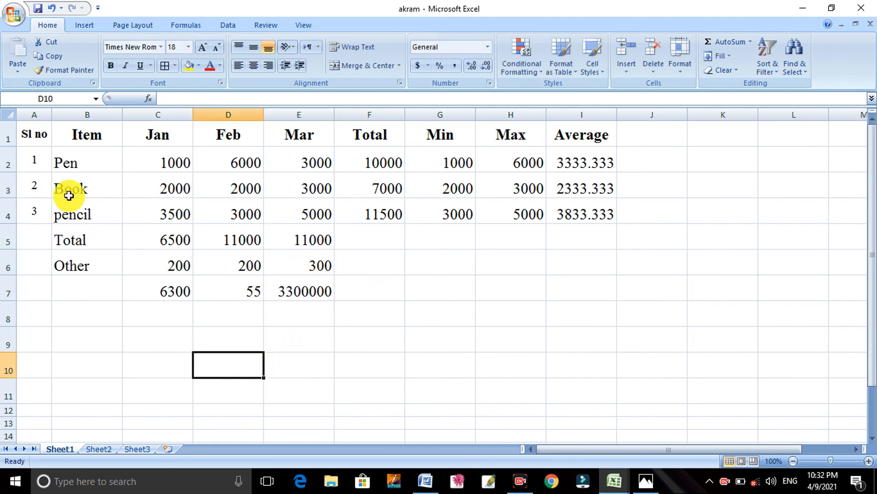
# - Apply All Borders to the table range A1:I7 and centre its contents horizontally and vertically
pyautogui.moveTo(28, 133); pyautogui.dragTo(567, 280)
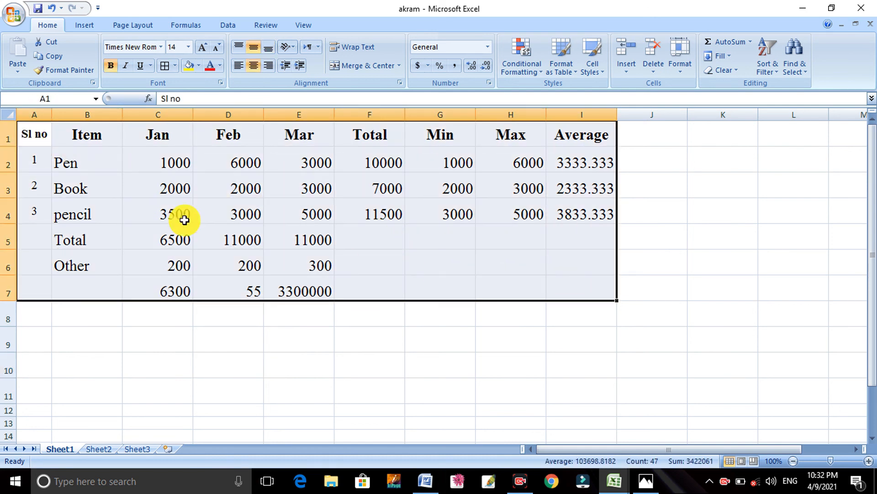
pyautogui.click(175, 67)
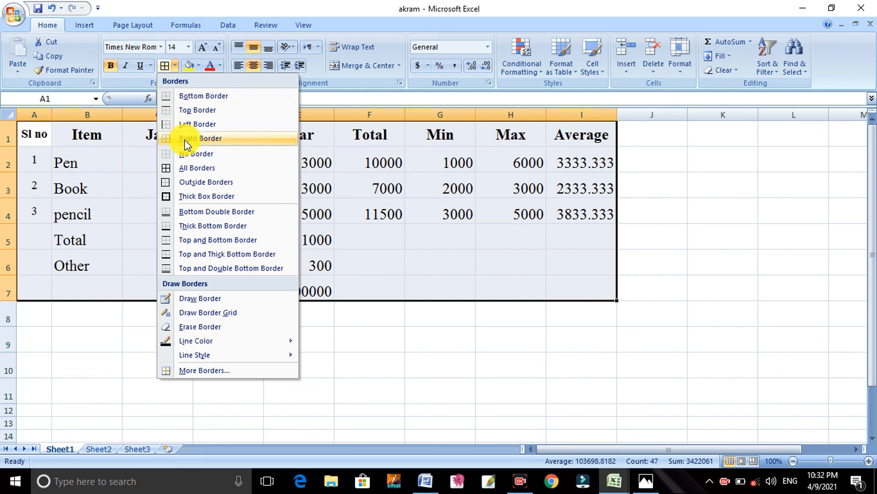
pyautogui.click(184, 165)
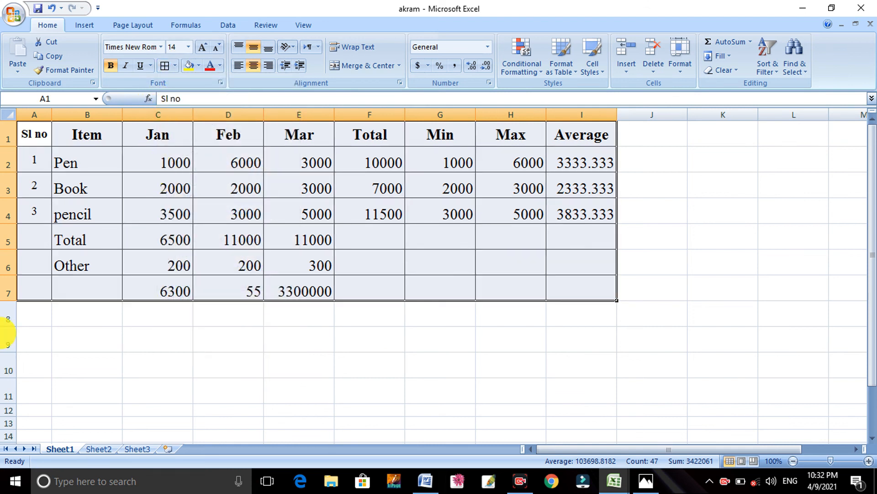
pyautogui.click(254, 66)
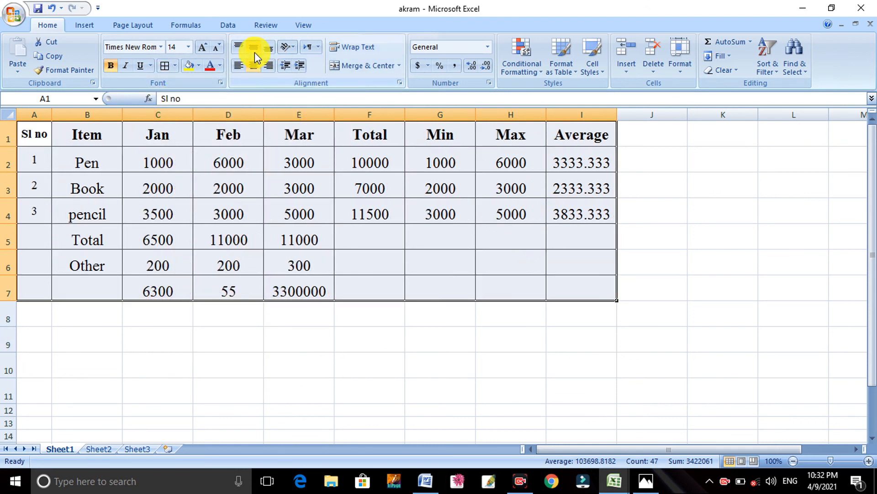
pyautogui.click(254, 47)
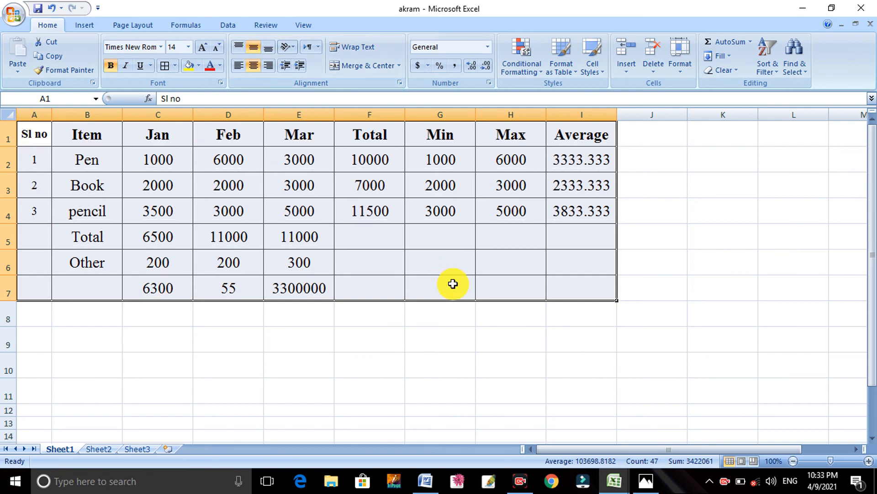
pyautogui.click(435, 331)
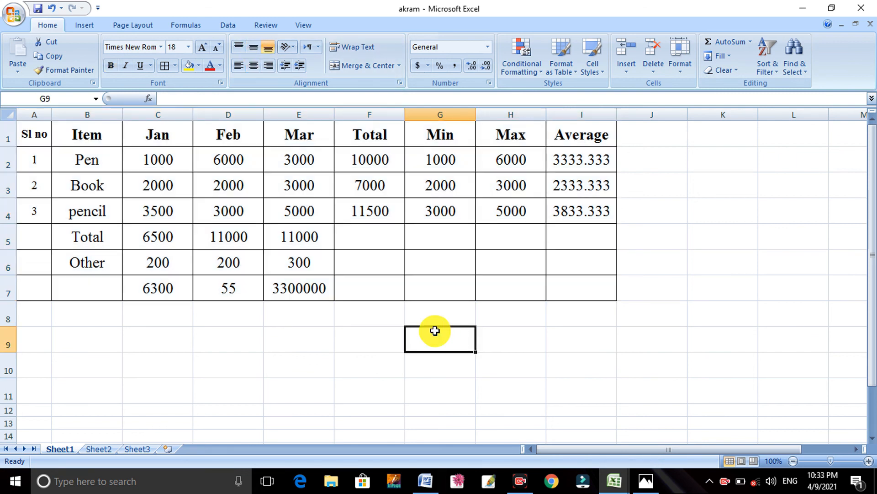